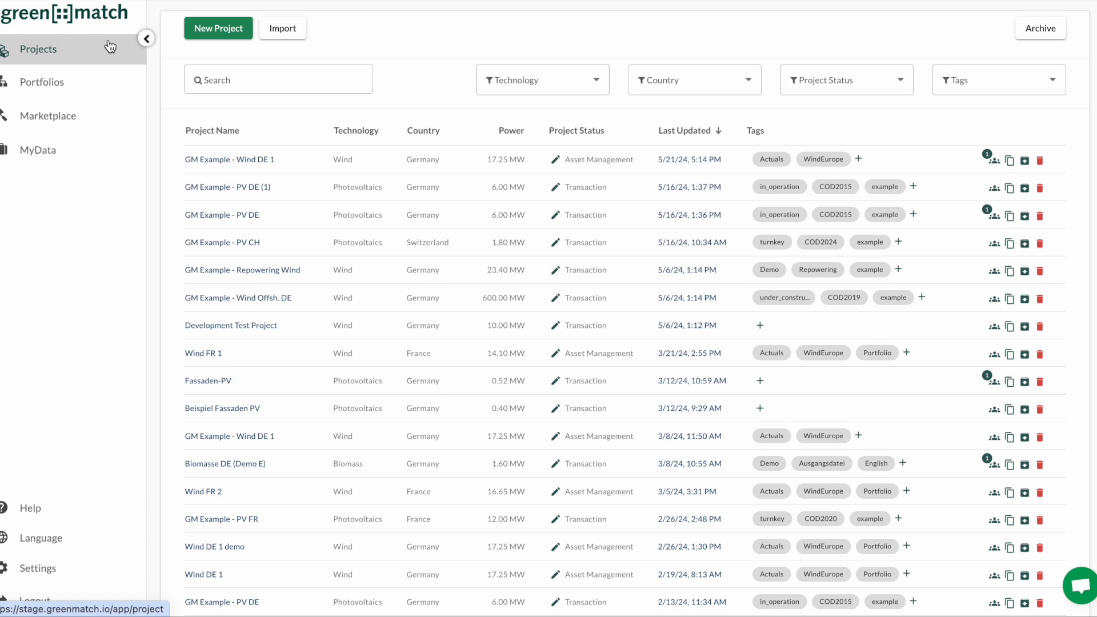
Step: Look through the Portfolios, Marketplace and MyData sections
click(99, 81)
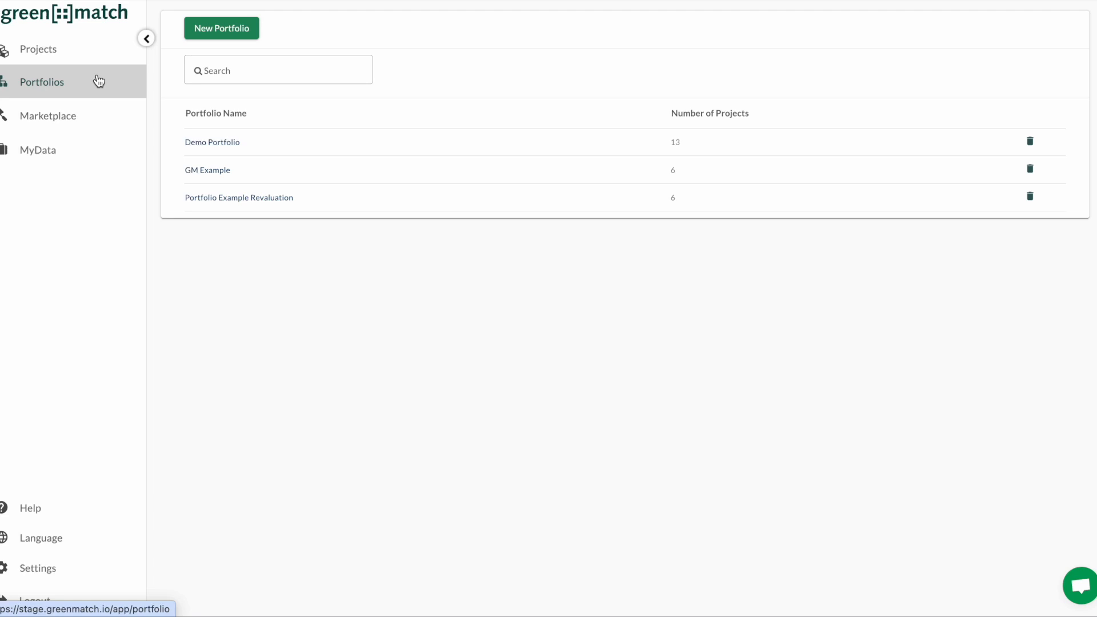
click(91, 116)
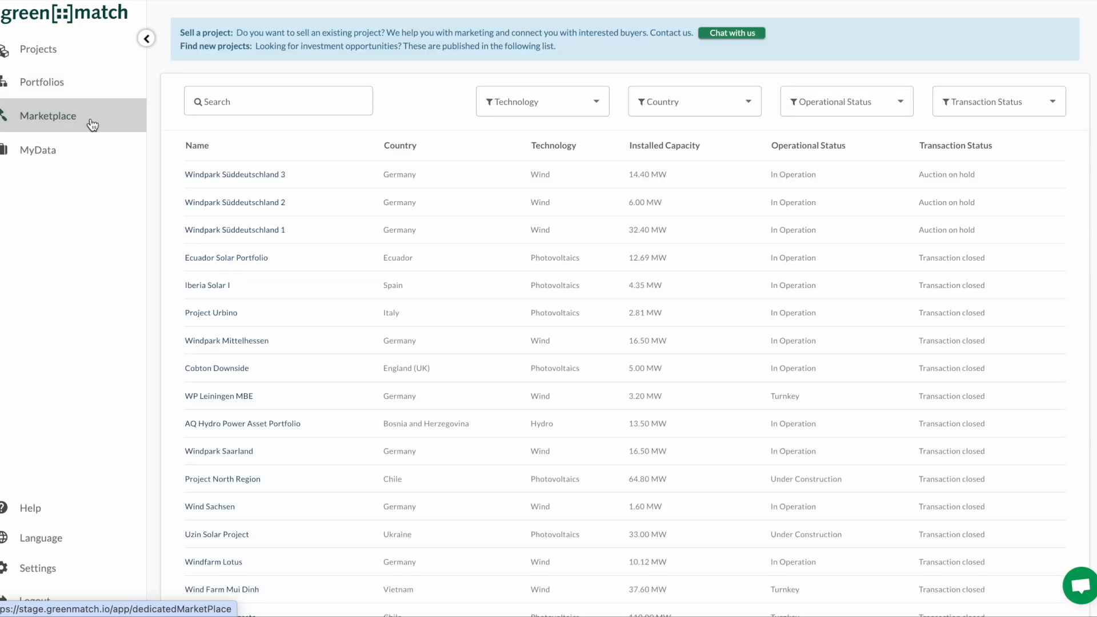
click(88, 152)
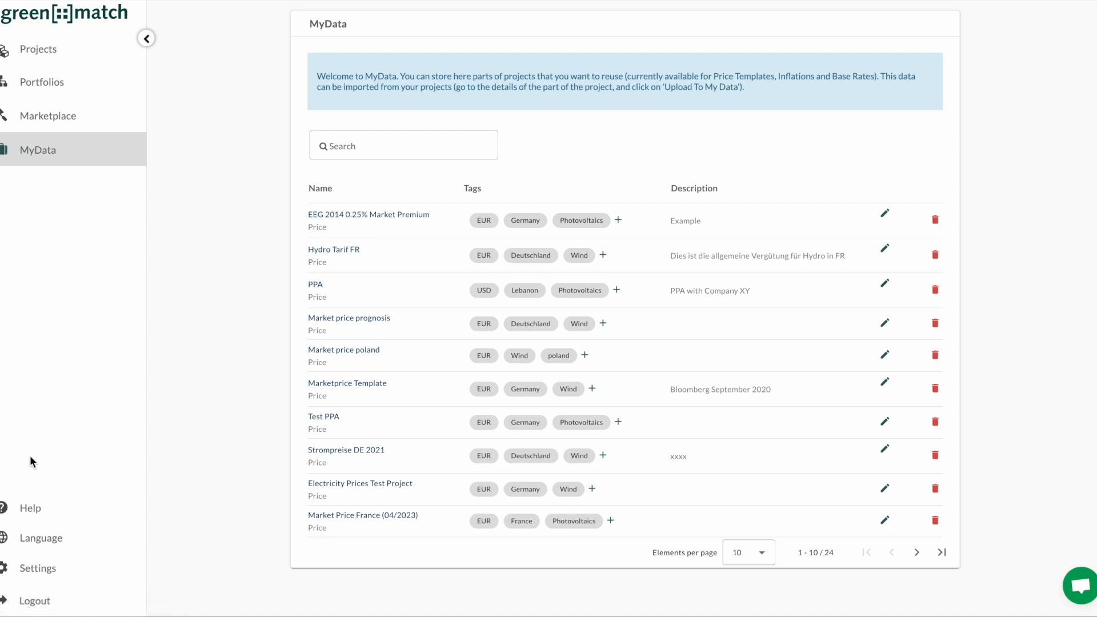
Step: Show the available help resources and the interface language choices
click(33, 506)
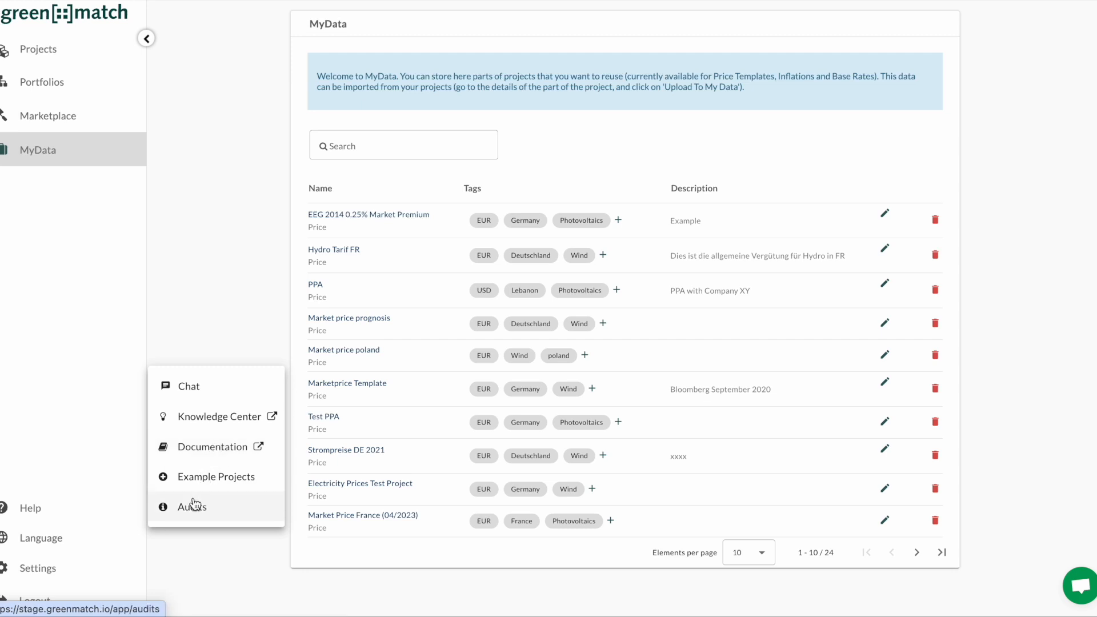
click(104, 534)
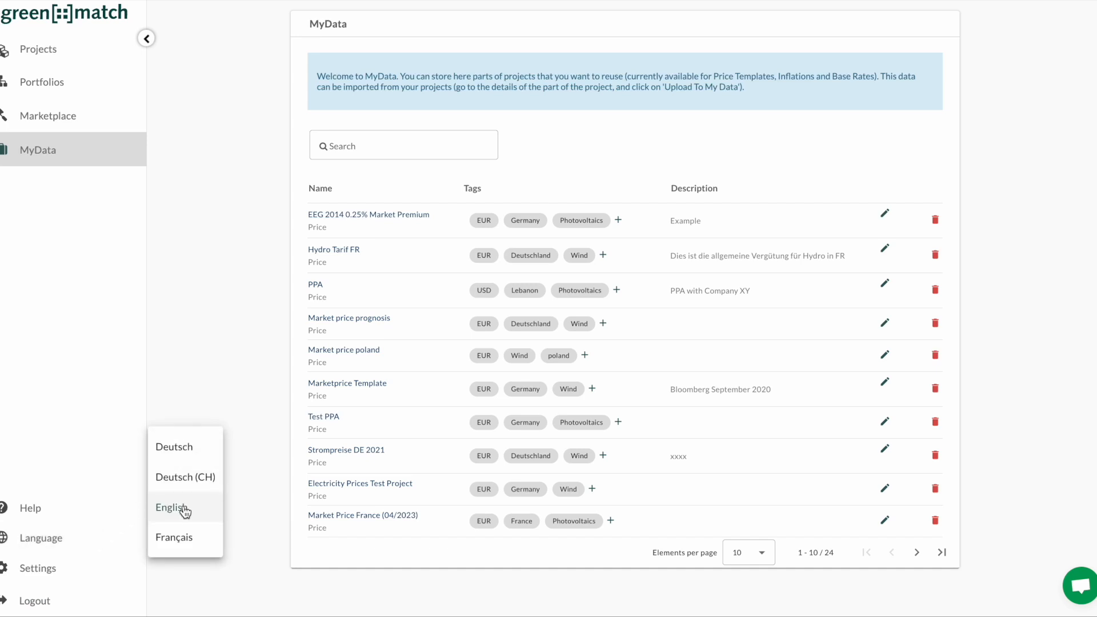
Step: Open the most recently updated GM Example - Wind DE 1 project and review its master page through to the data room
click(94, 48)
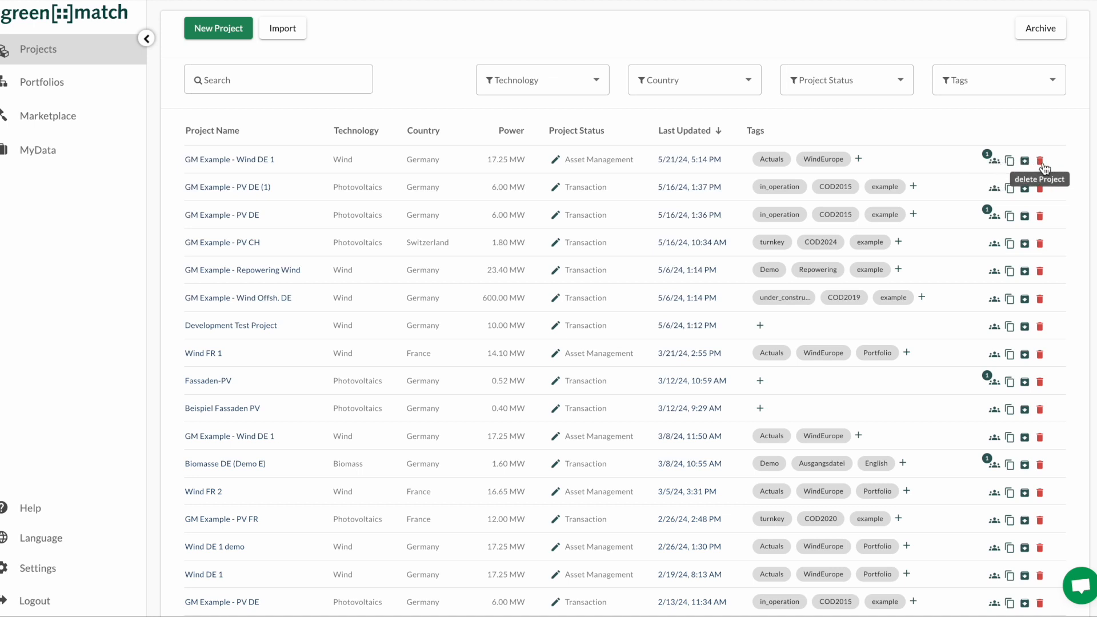
click(255, 161)
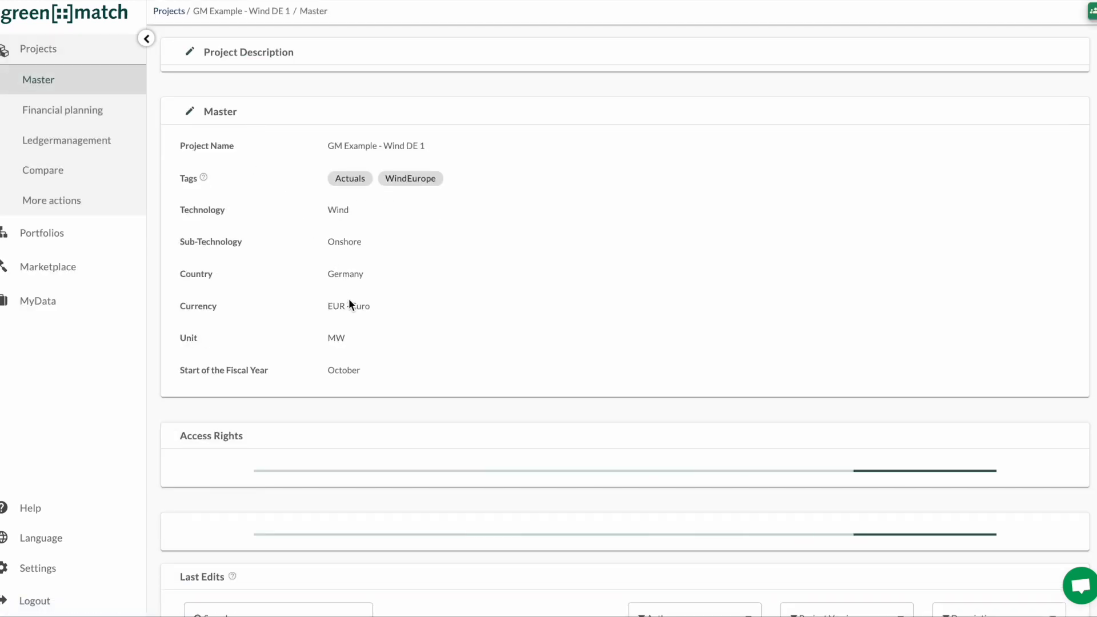
scroll(349, 304, down, 5)
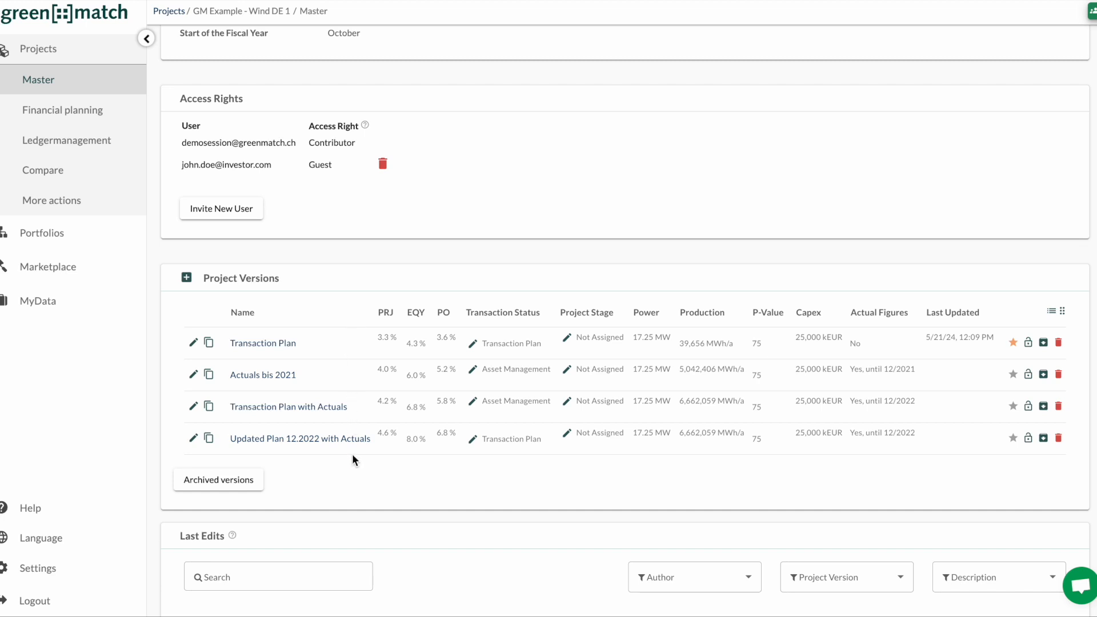
scroll(352, 459, down, 5)
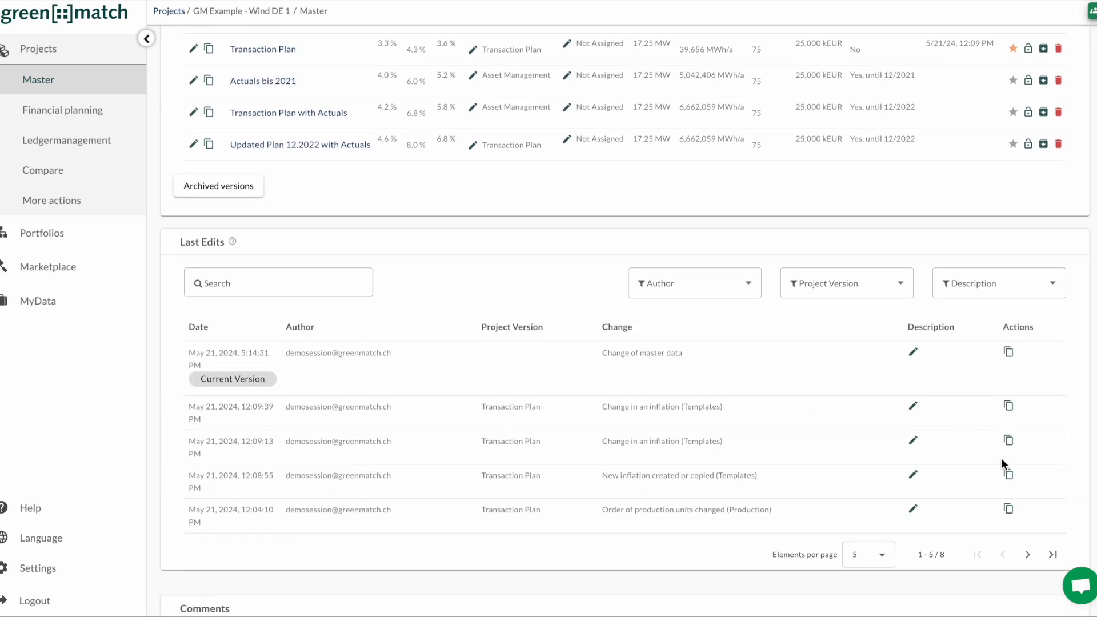
scroll(1010, 479, down, 4)
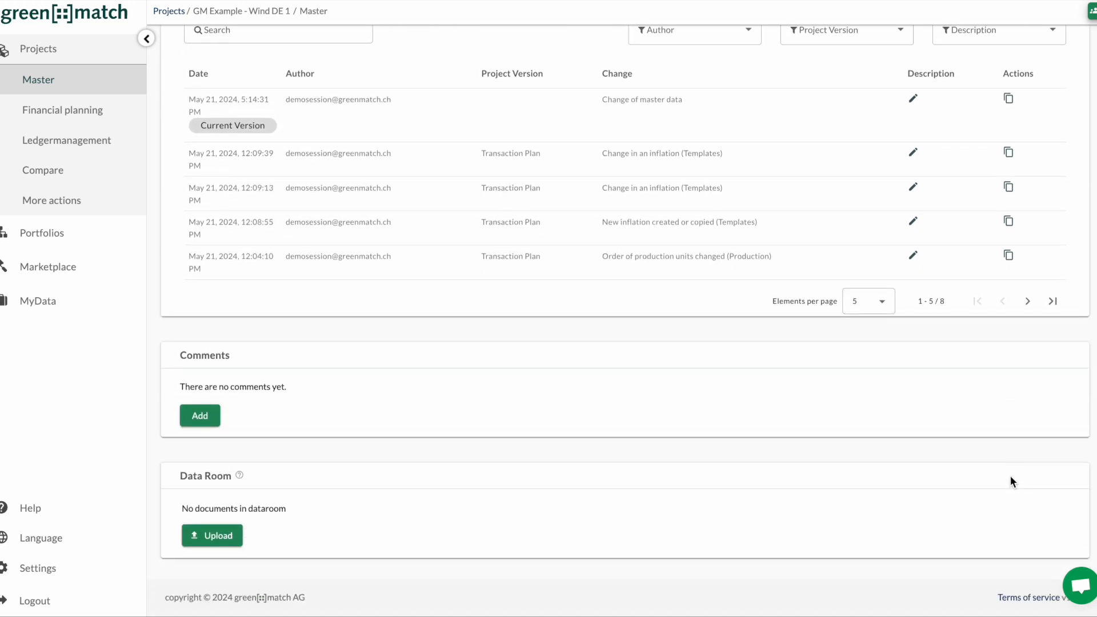
Step: Open the new-user invitation form under the project's access rights and show the access right options that can be granted
scroll(1010, 482, up, 10)
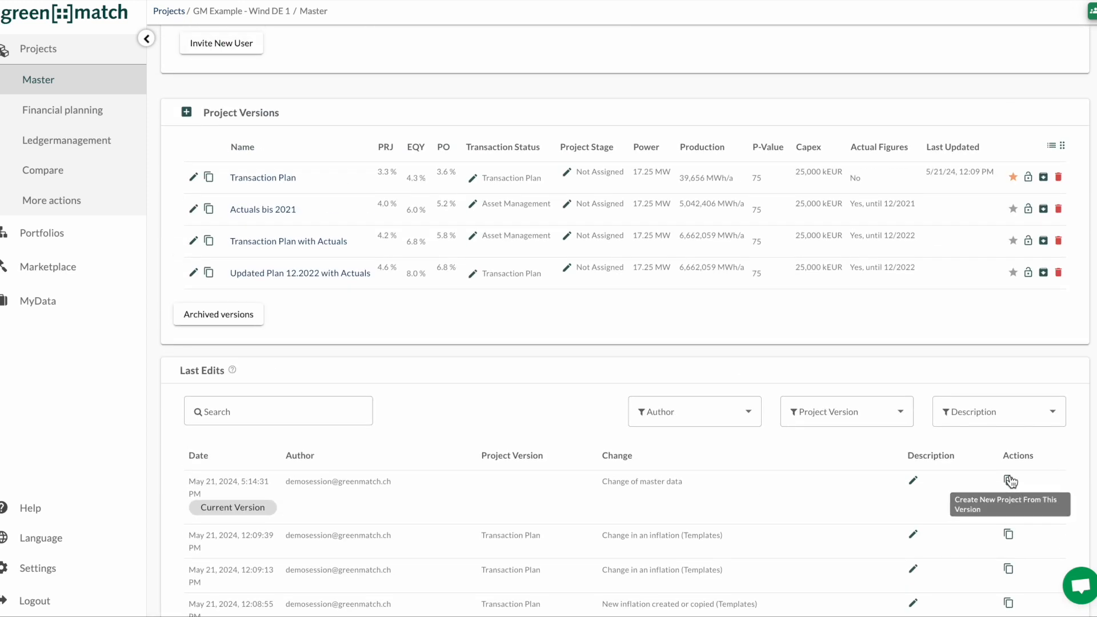
click(218, 310)
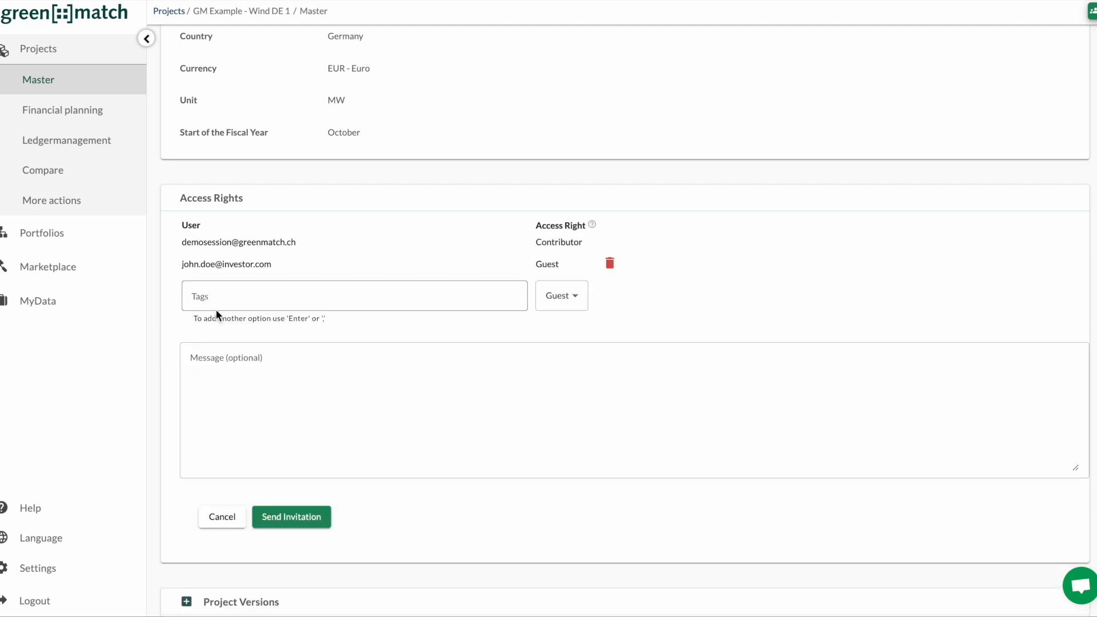
click(583, 292)
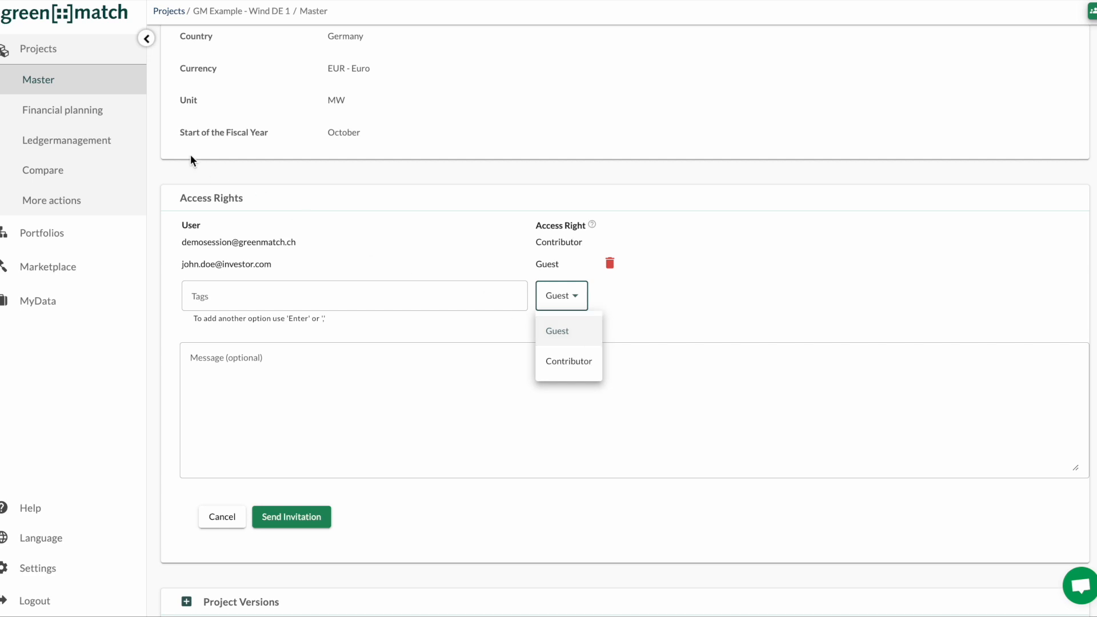
Step: Open the project's financial planning and review its production units, losses, and the reference scenario's default lifetime and P-value
click(123, 121)
click(114, 118)
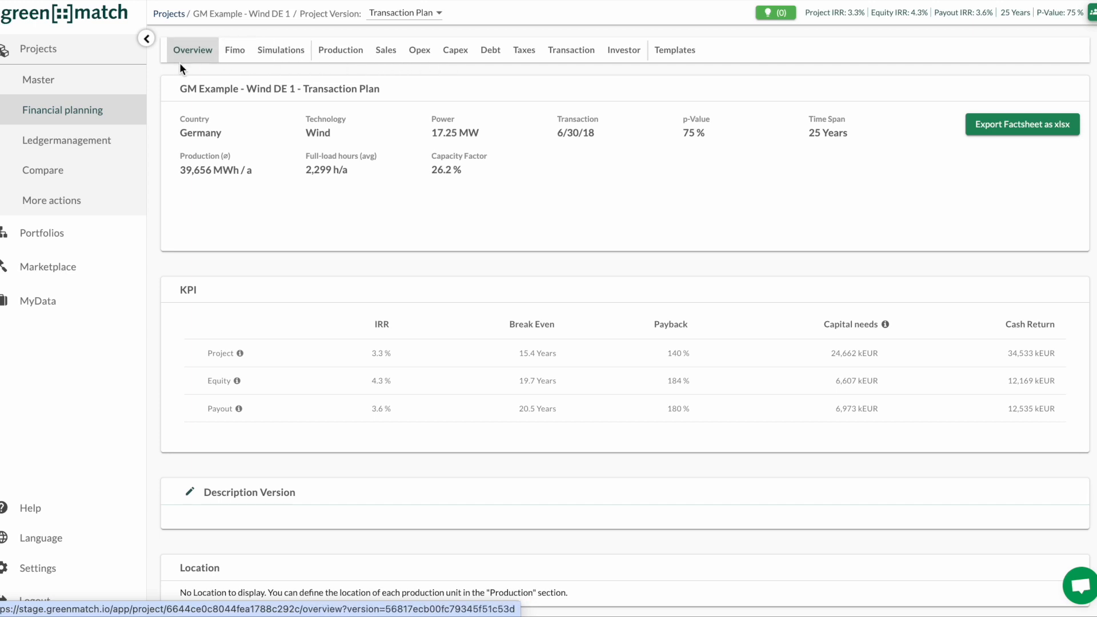
click(346, 56)
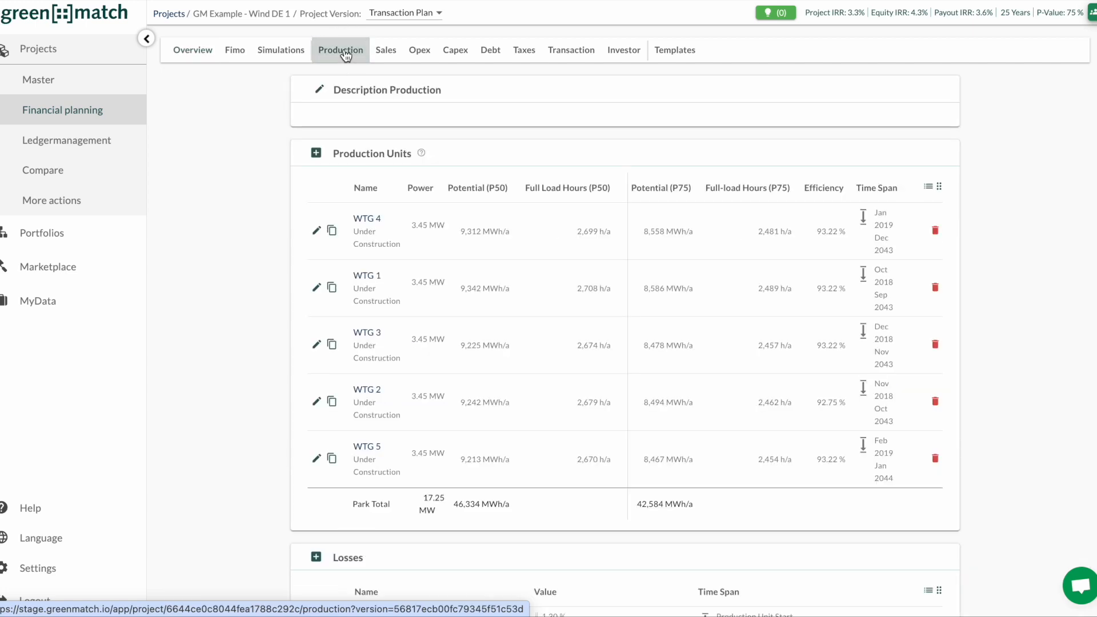
scroll(346, 55, down, 5)
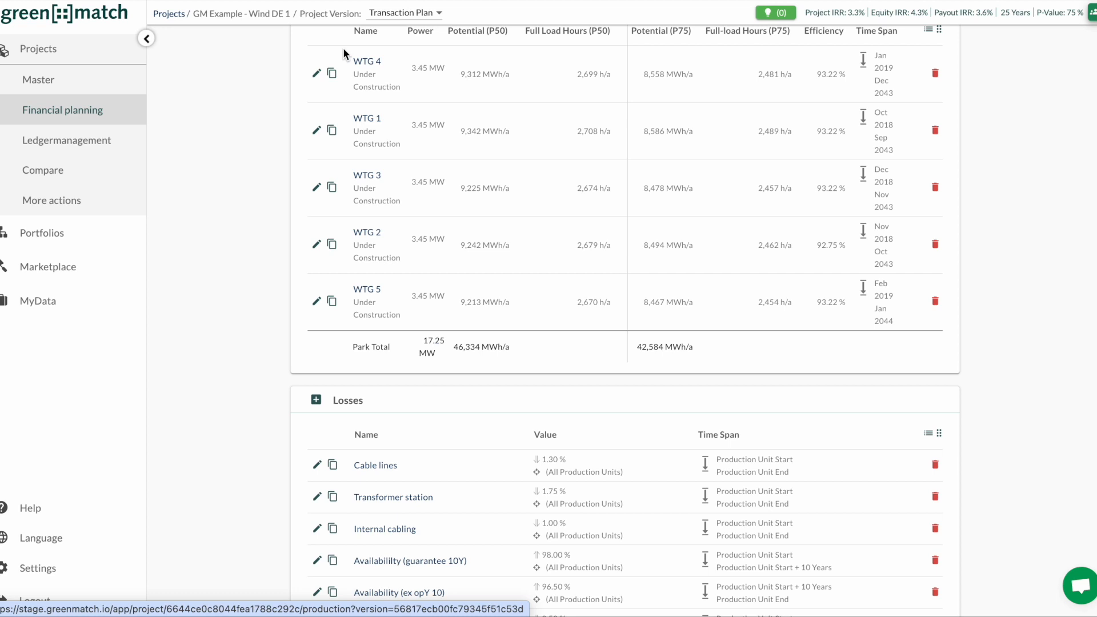
scroll(343, 52, down, 8)
scroll(343, 53, down, 12)
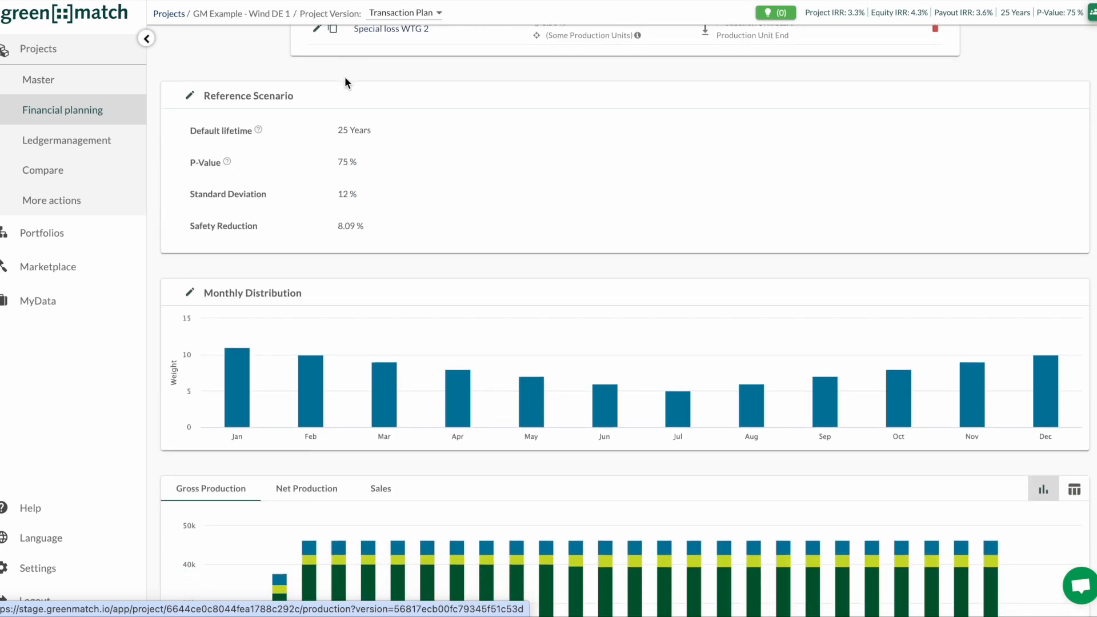
drag(337, 130, 374, 131)
drag(337, 161, 361, 164)
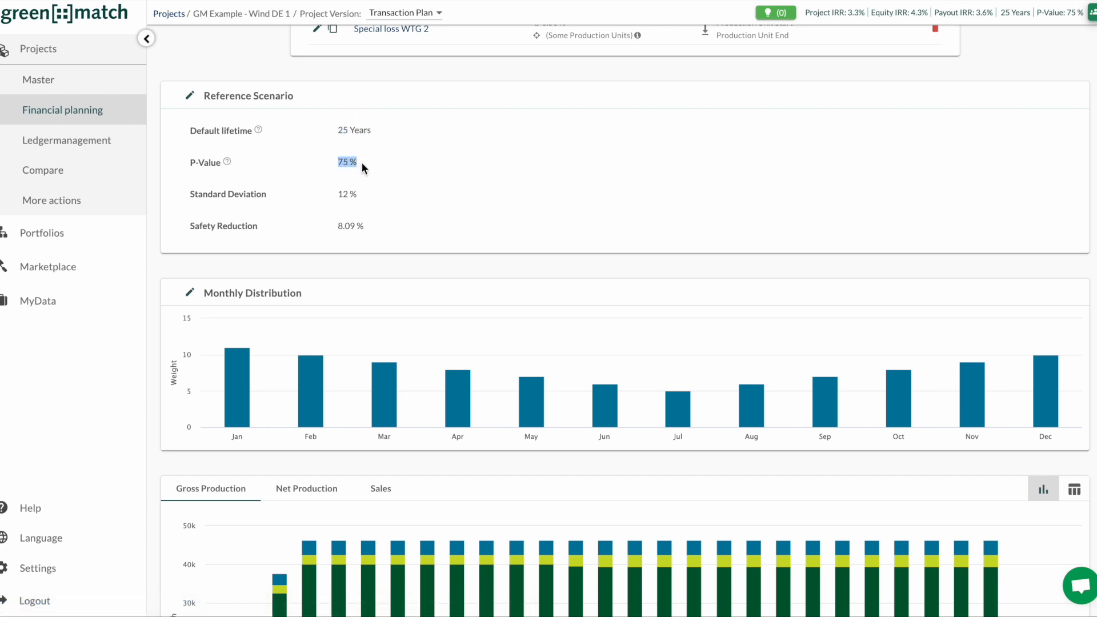
Step: Examine the gross production results as a table and as a chart, including quarterly and monthly resolution
scroll(362, 162, down, 4)
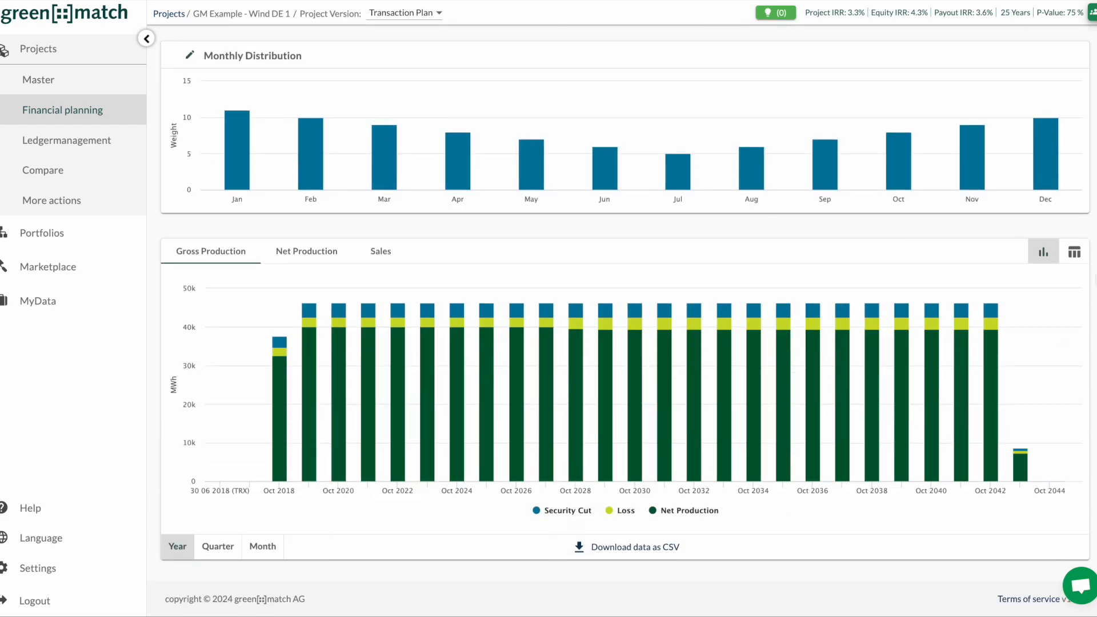
click(1074, 253)
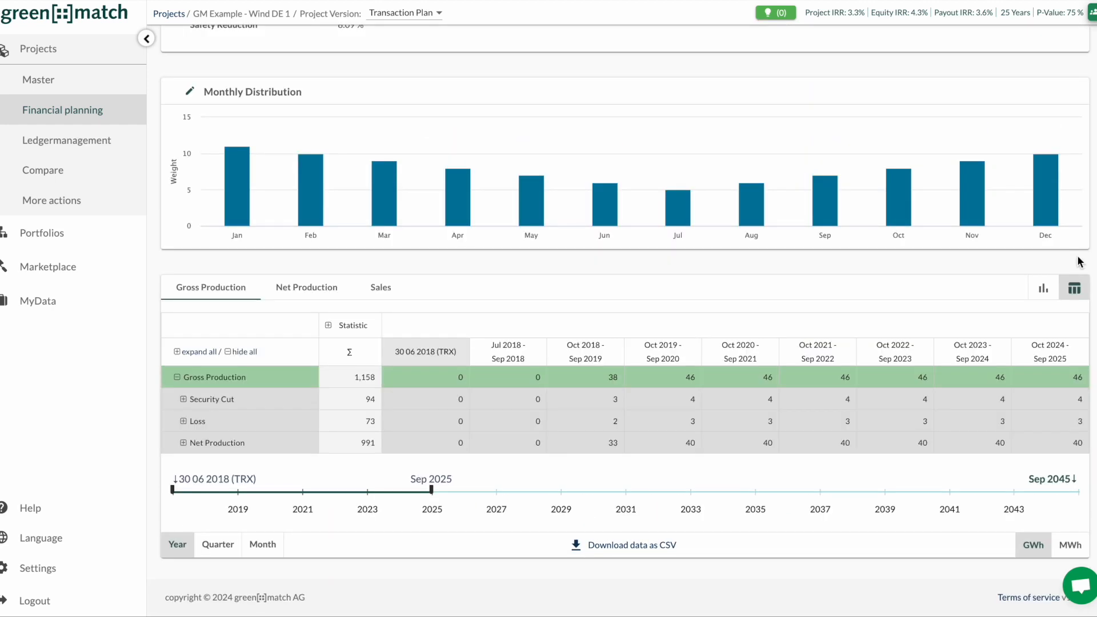
click(1049, 298)
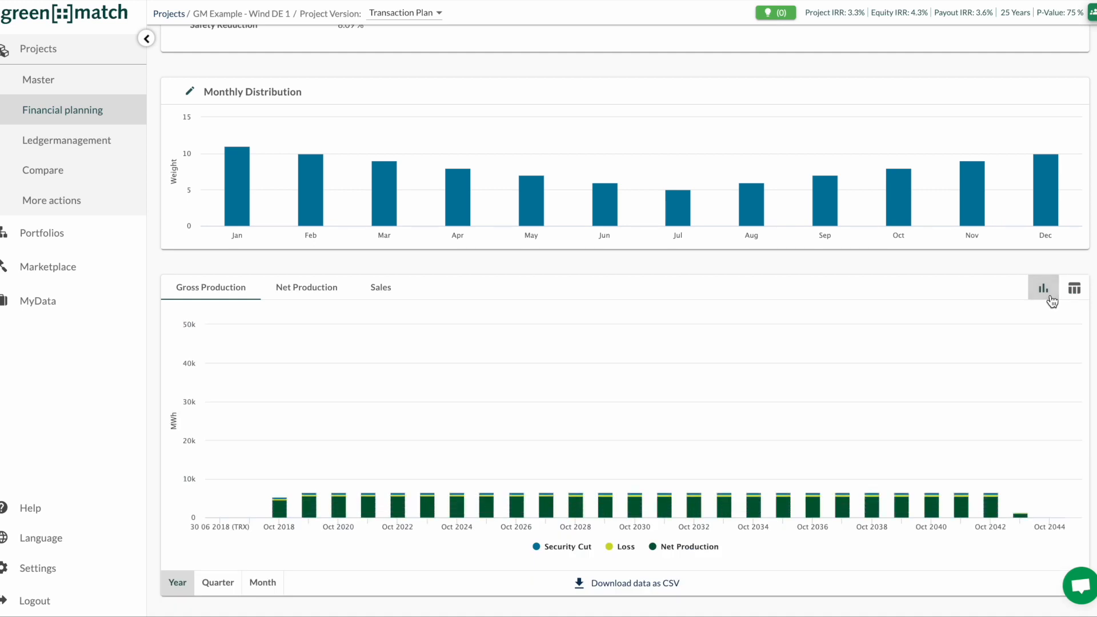
scroll(1052, 301, down, 1)
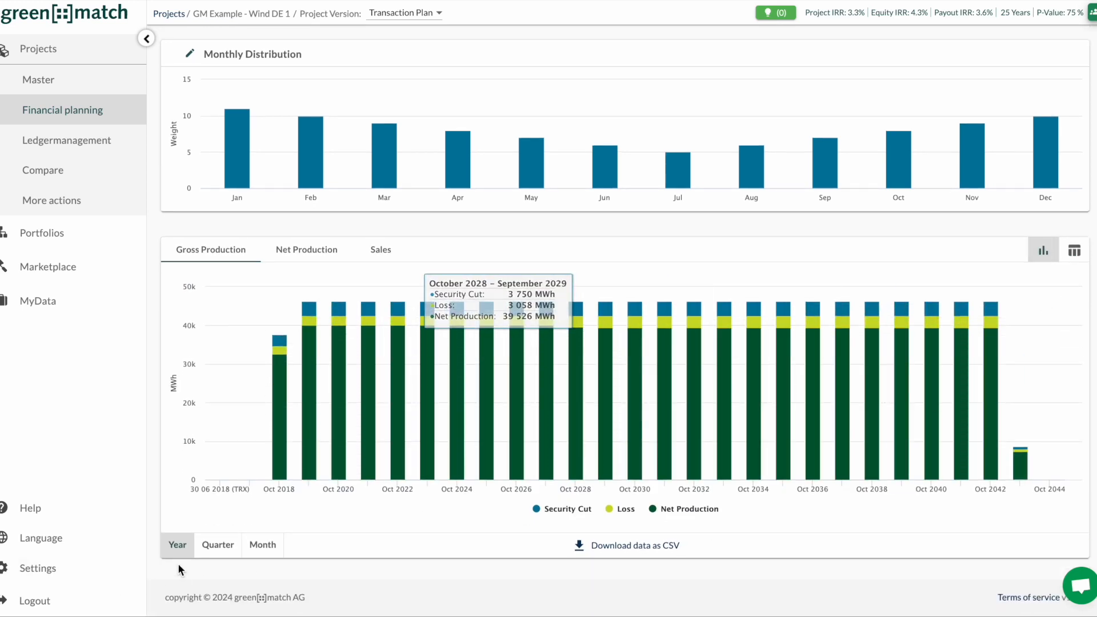
click(223, 552)
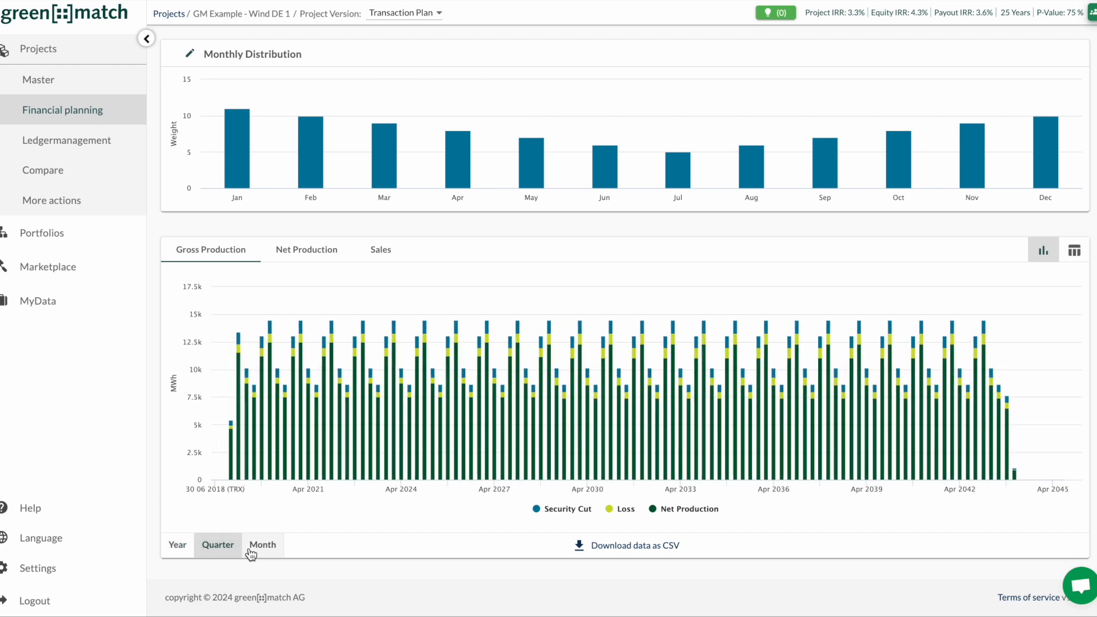
click(262, 548)
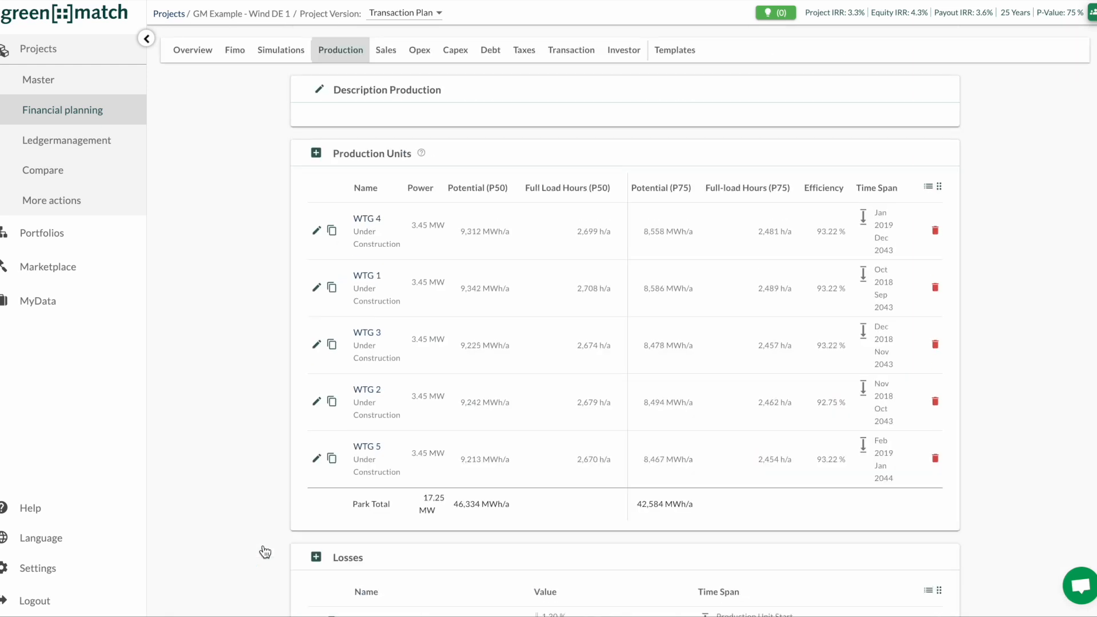
Step: Review the sales planning, including the revenue models available for a new electricity sales entry and the profit and loss chart
click(385, 51)
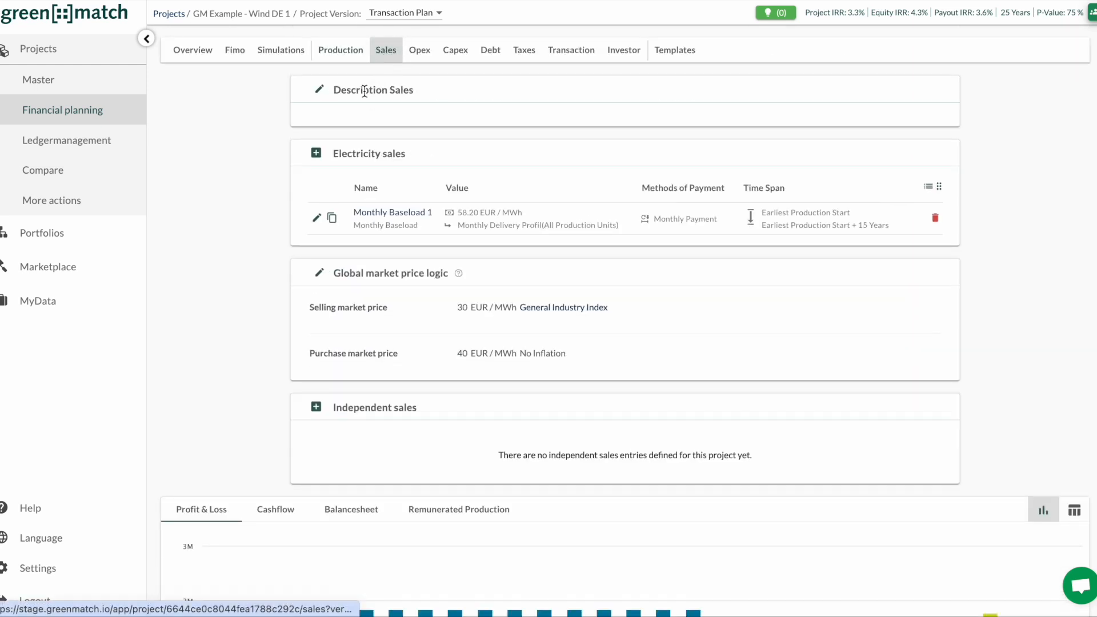
click(316, 154)
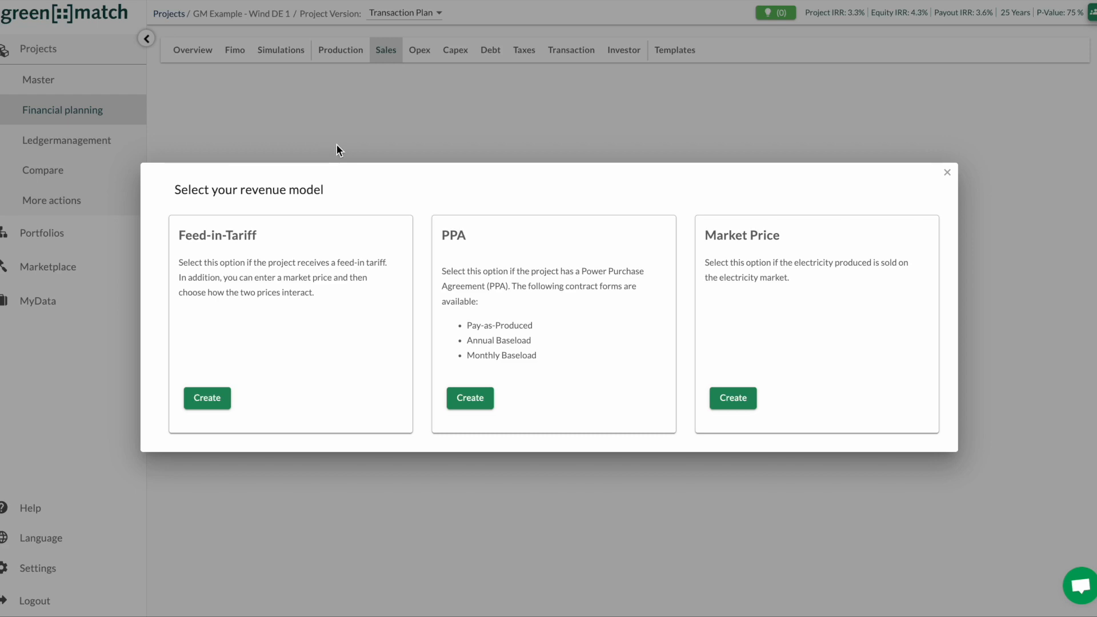
click(337, 147)
scroll(337, 147, down, 4)
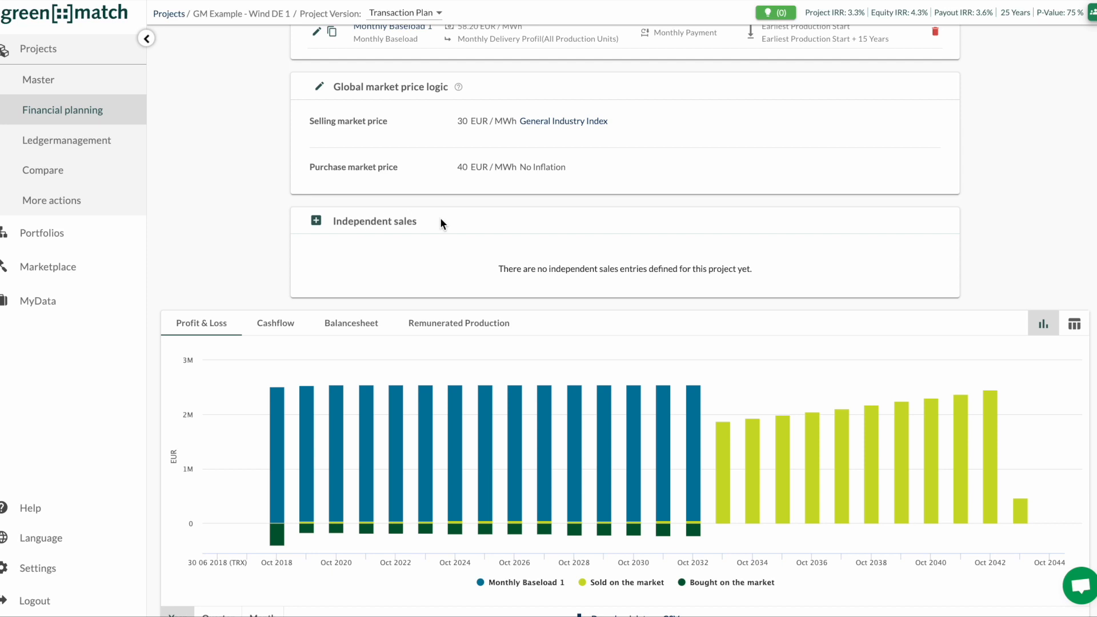
Step: Review the operating cost planning, covering the opex entries, provisions and pre payment positions
scroll(439, 217, up, 5)
click(420, 51)
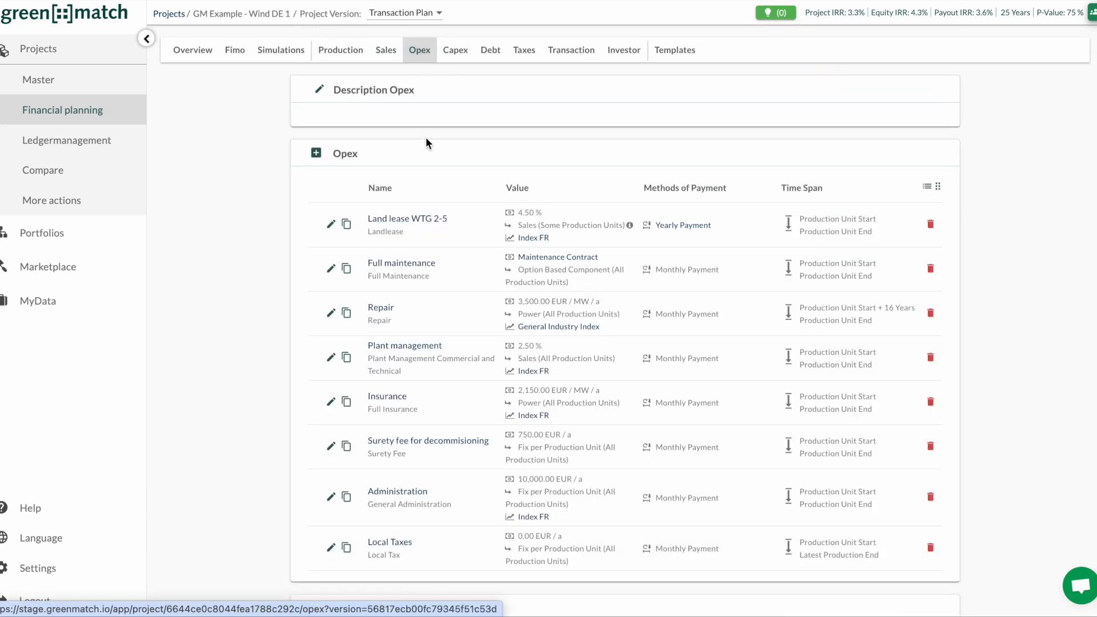
scroll(426, 140, down, 4)
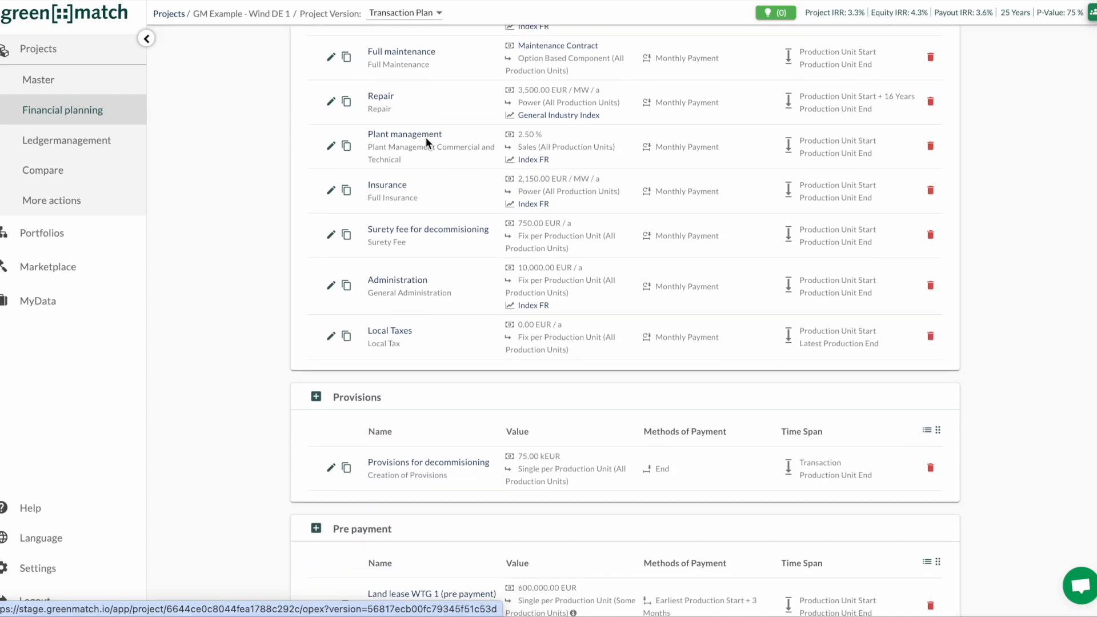
scroll(426, 138, down, 2)
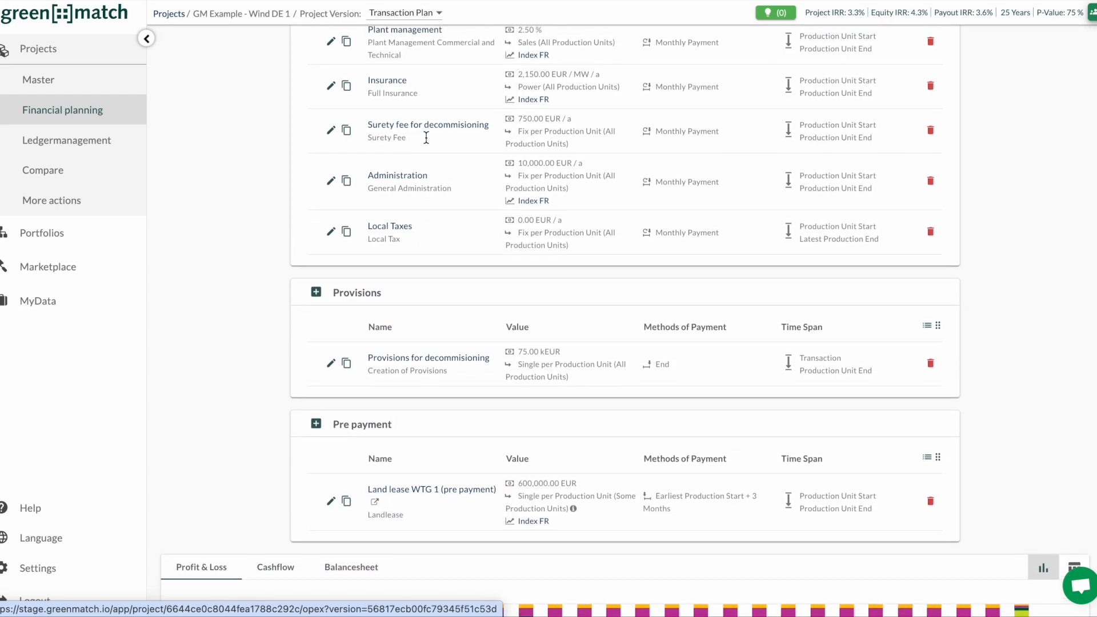
Step: Edit the Land lease WTG 2-5 opex entry and switch its driver to Custom to view the variables and formula settings
scroll(426, 137, up, 6)
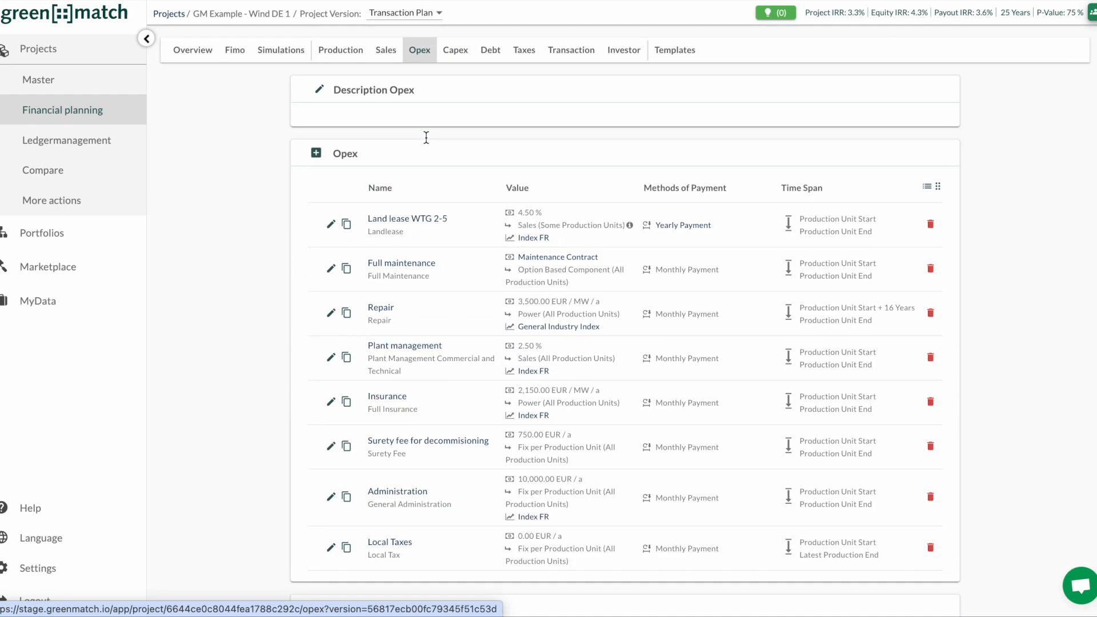
click(331, 224)
click(481, 241)
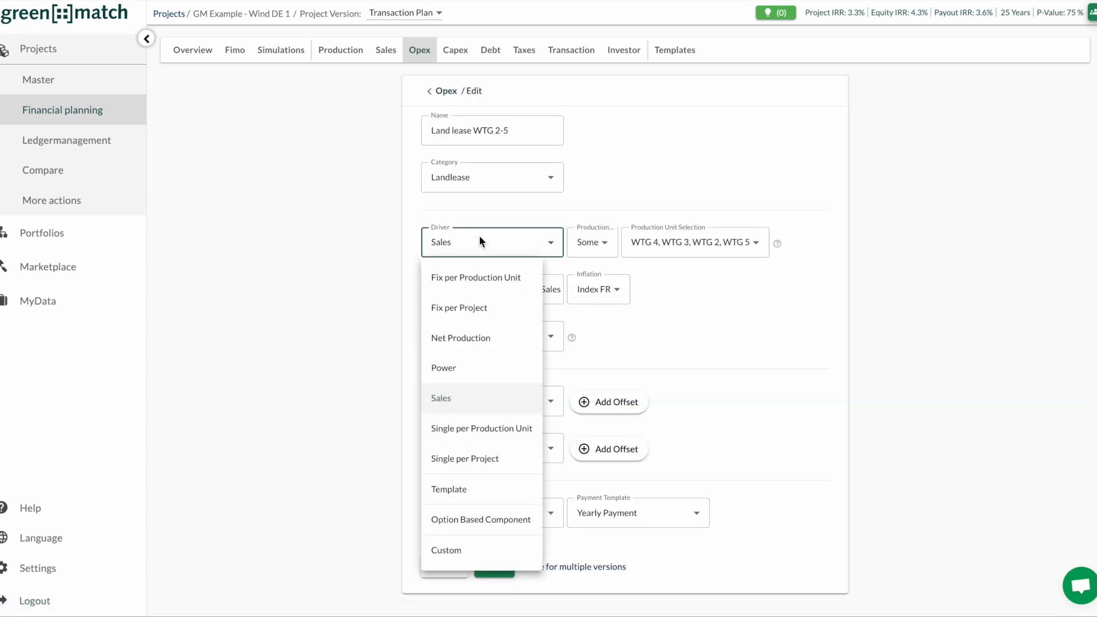
click(446, 549)
scroll(446, 556, down, 1)
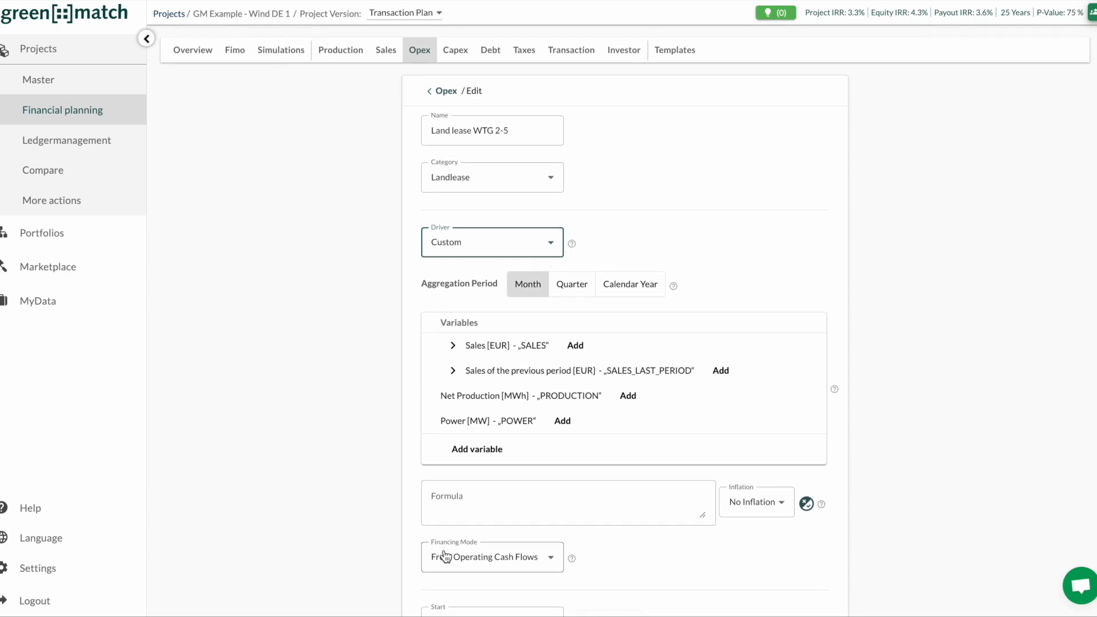
Step: Review the capex planning with its asset, residual and capex positions
click(458, 53)
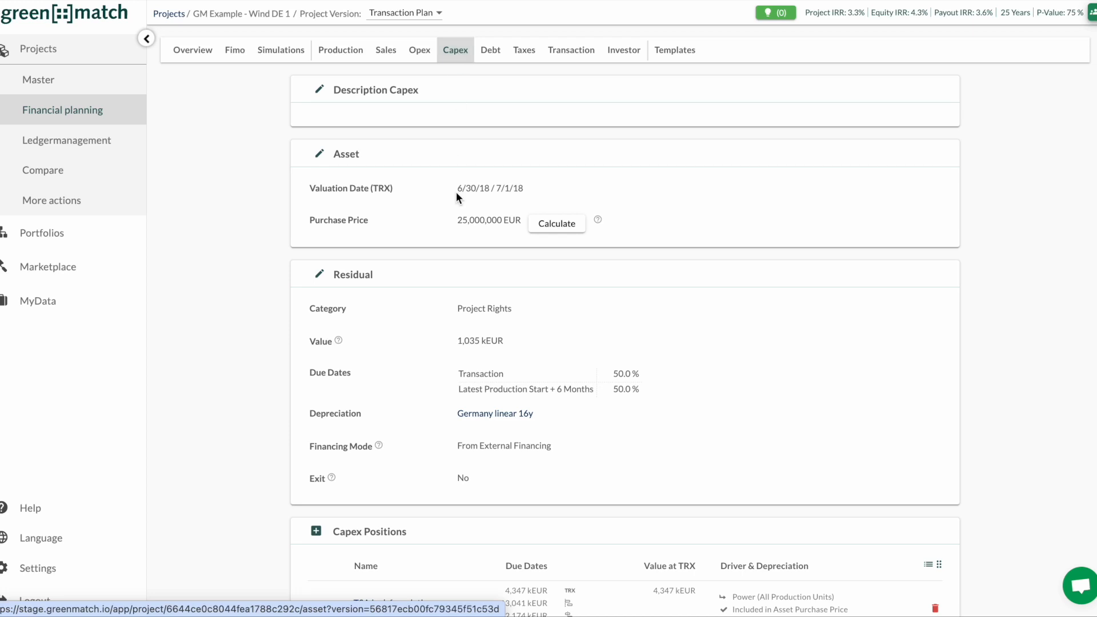
scroll(458, 205, down, 6)
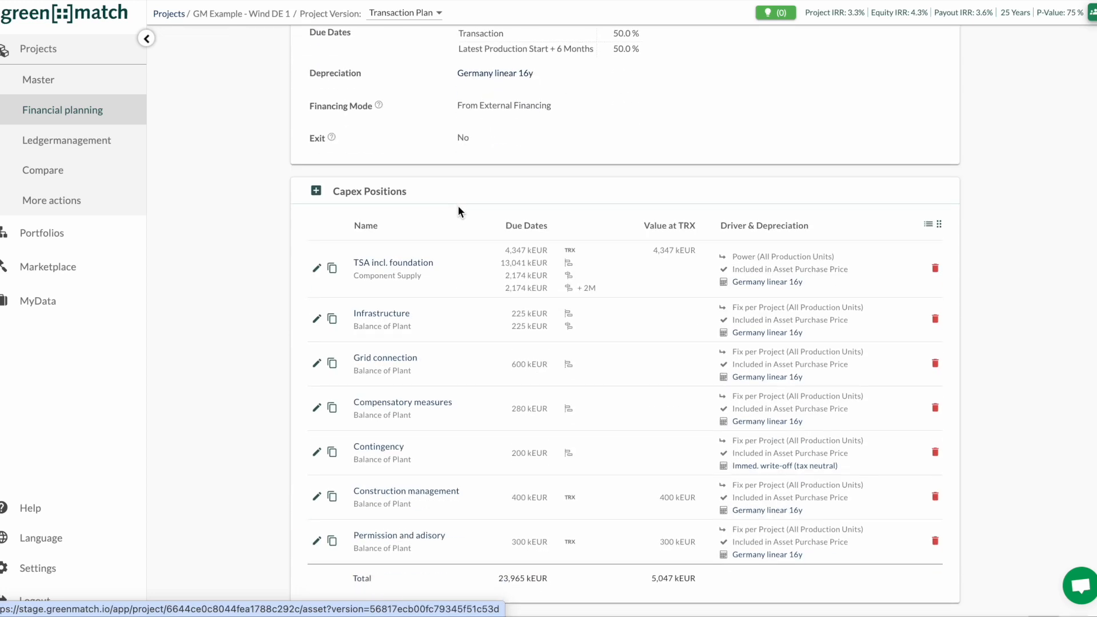
Step: Look at the hurdle rate options for optimizing the asset's purchase price, and examine the valuation date
scroll(457, 204, up, 5)
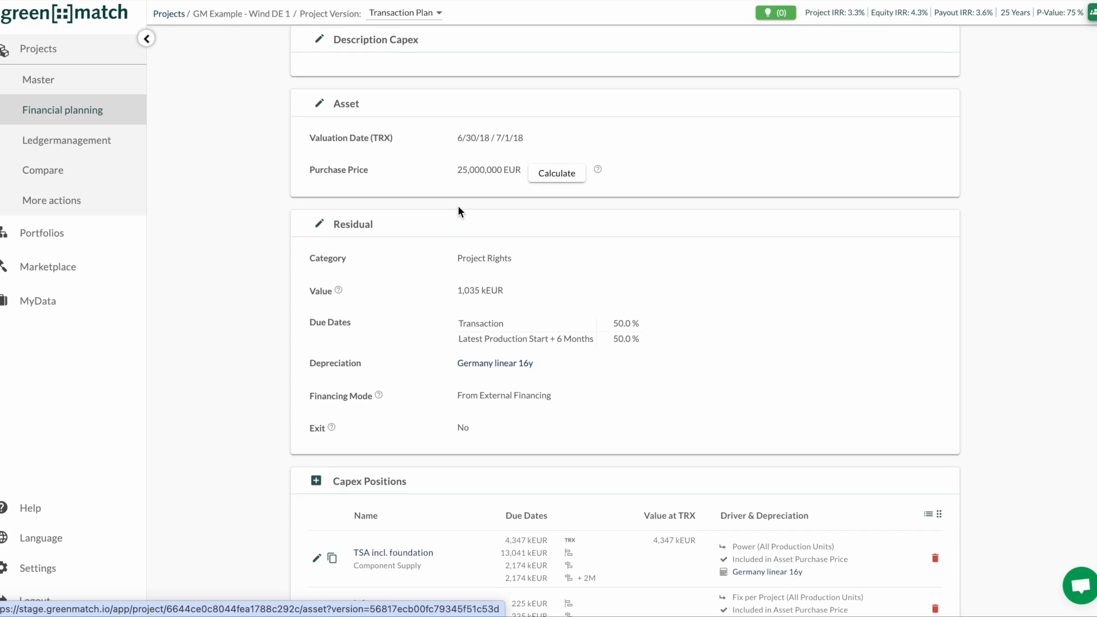
click(555, 172)
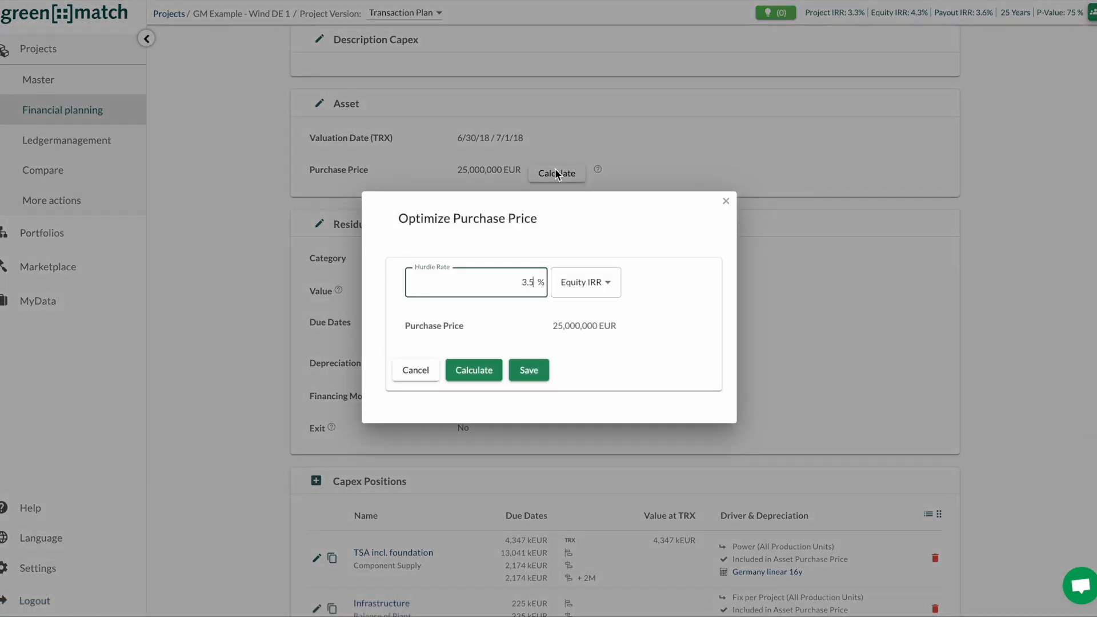
click(581, 159)
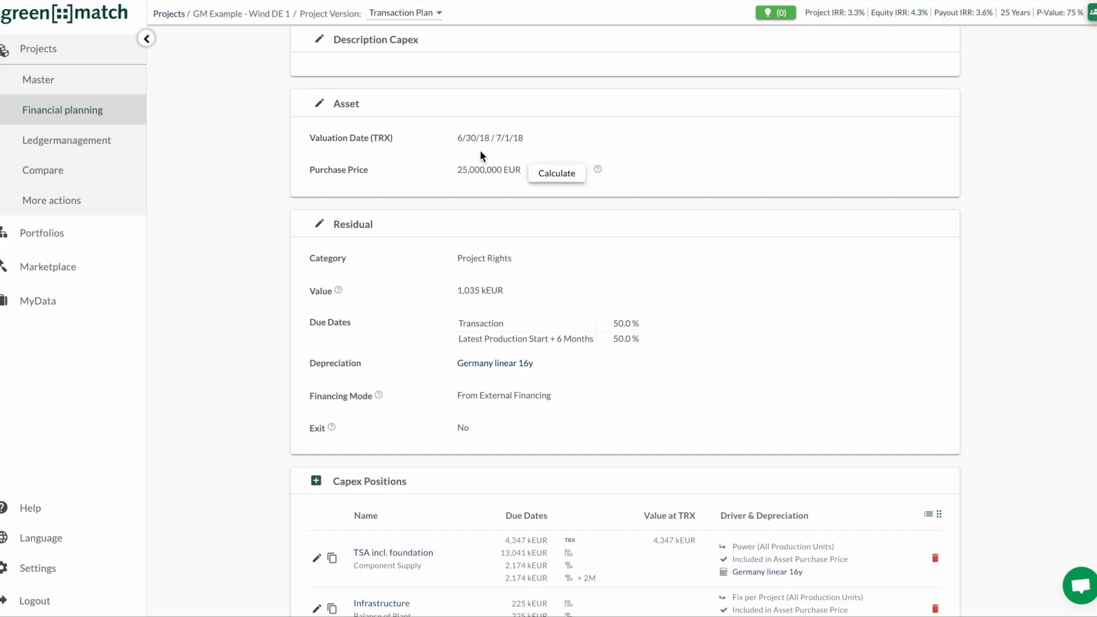
drag(455, 137, 539, 138)
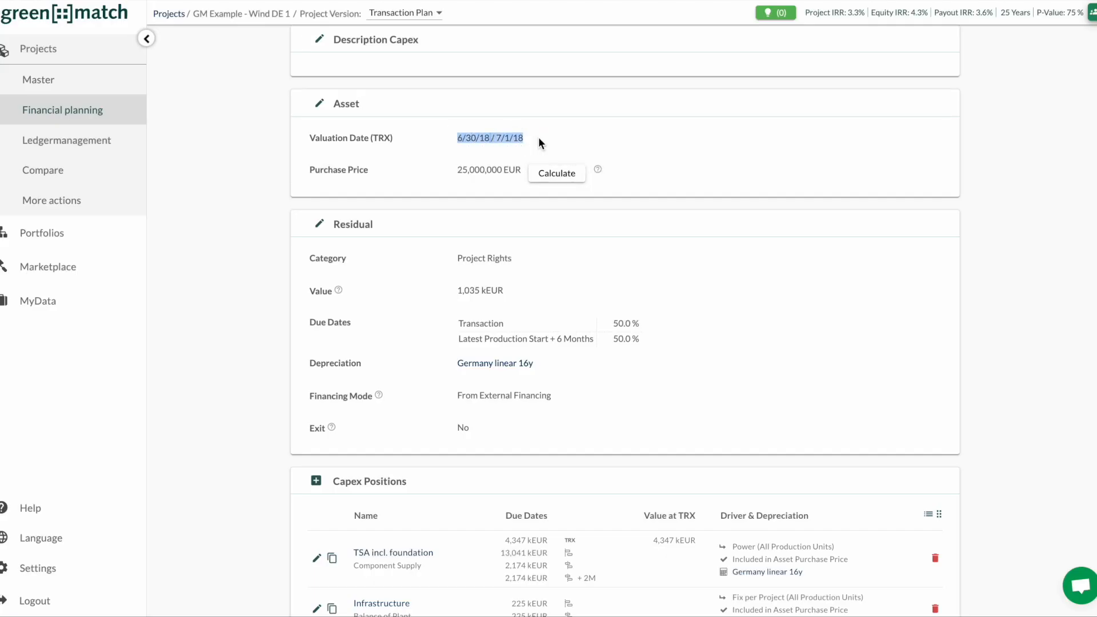
click(538, 142)
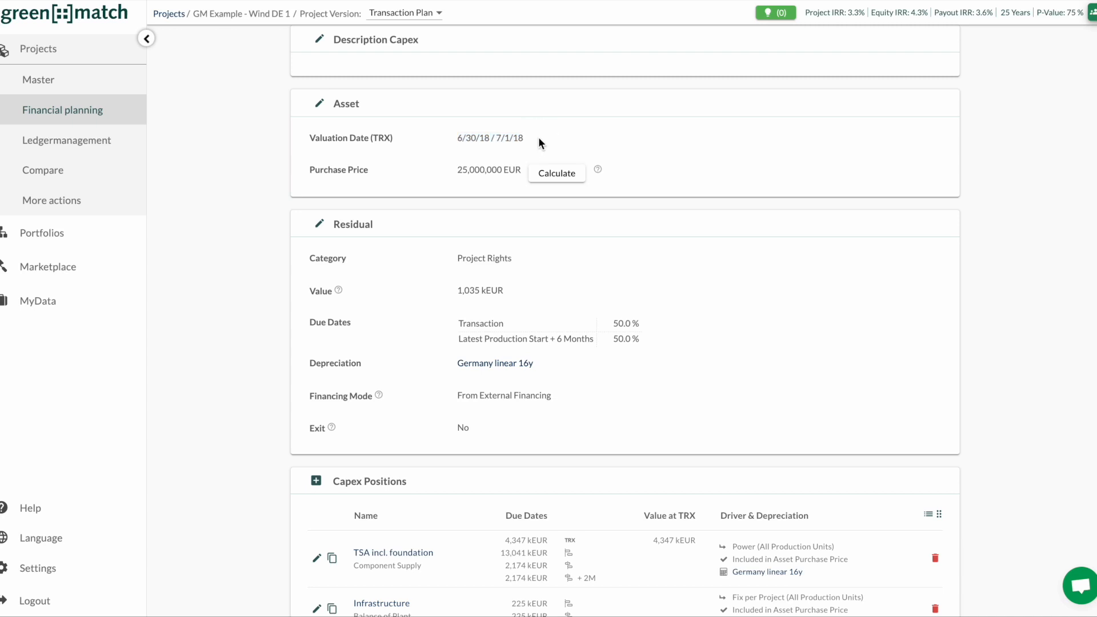
Step: Review the debt planning, covering the long-term interest rate, loans, reserve accounts and lines of credit
click(489, 53)
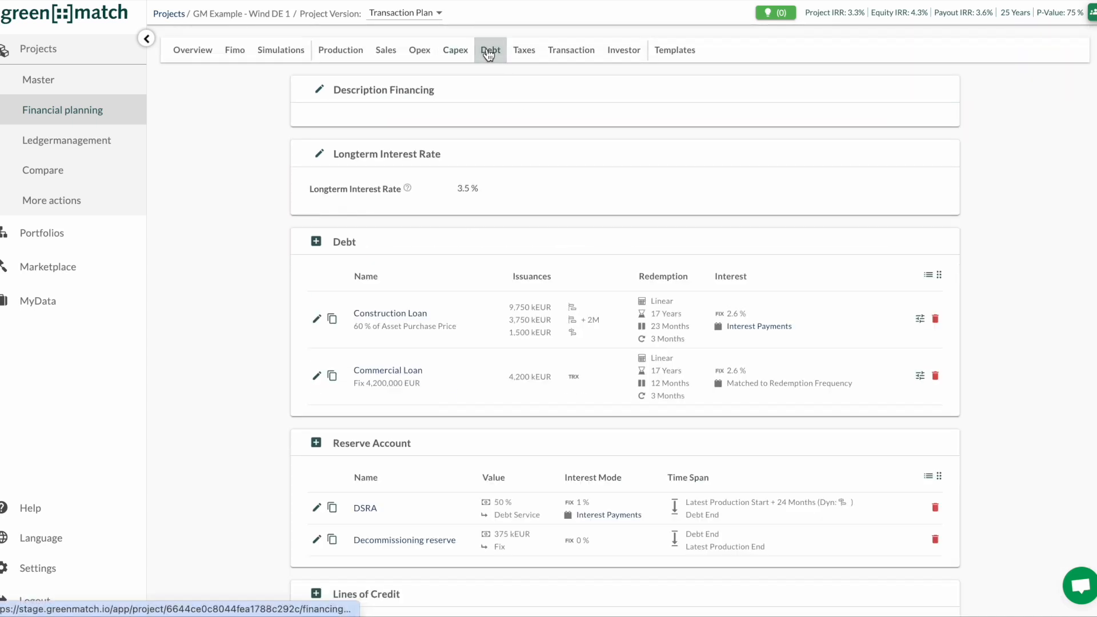
scroll(469, 178, down, 2)
scroll(470, 180, down, 5)
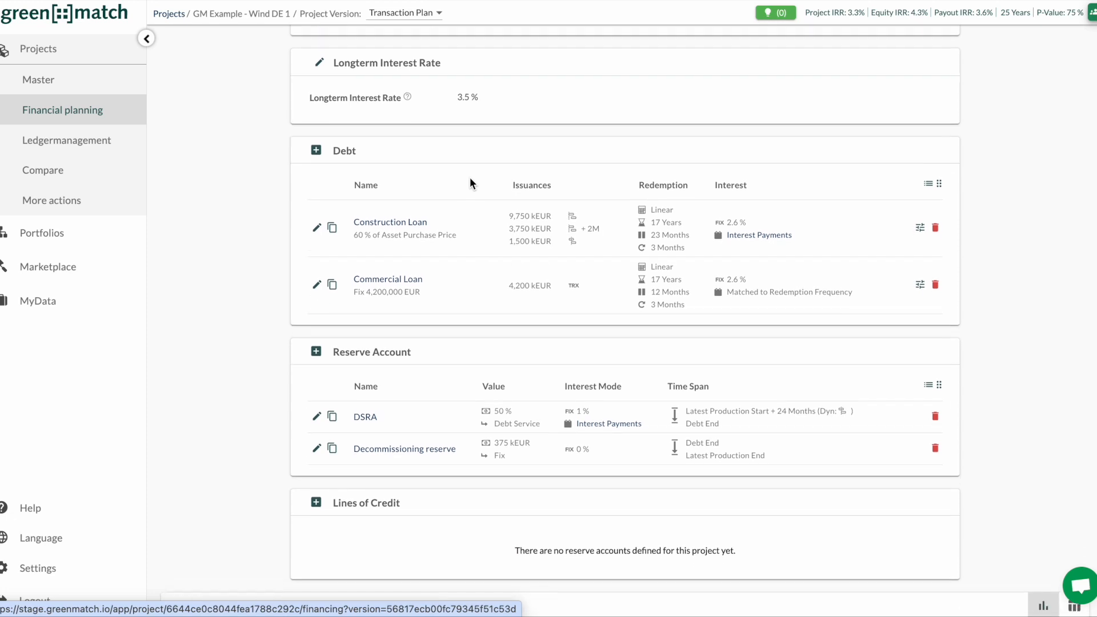
scroll(470, 183, up, 3)
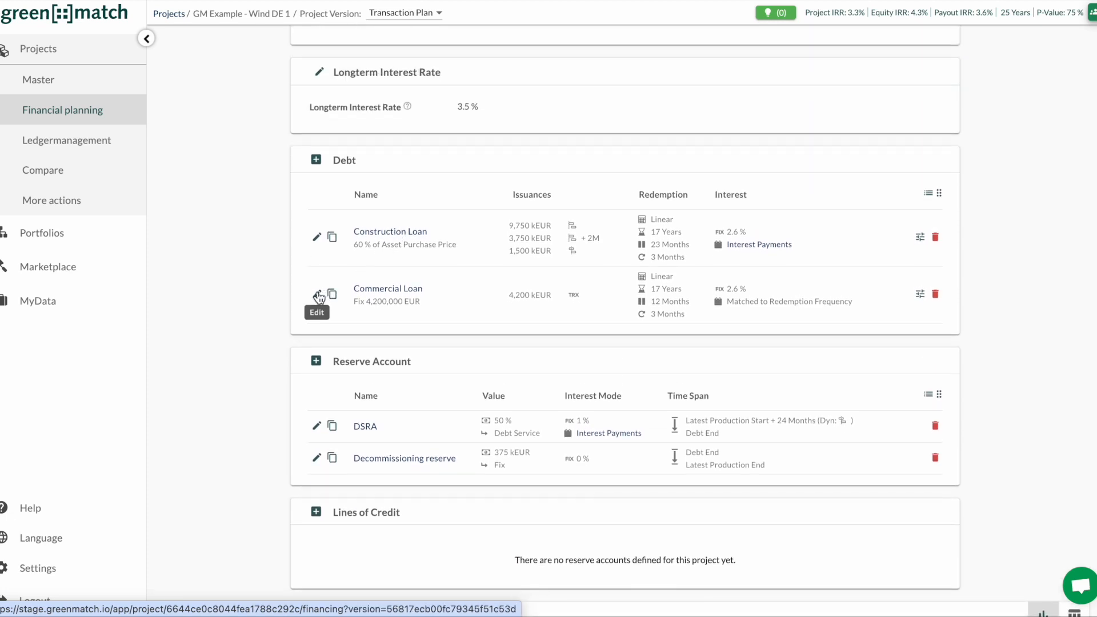
Step: Edit the Commercial Loan, switch its type to Construction Loan and add a second disbursement to view the settings, and leave without saving
click(316, 294)
click(505, 181)
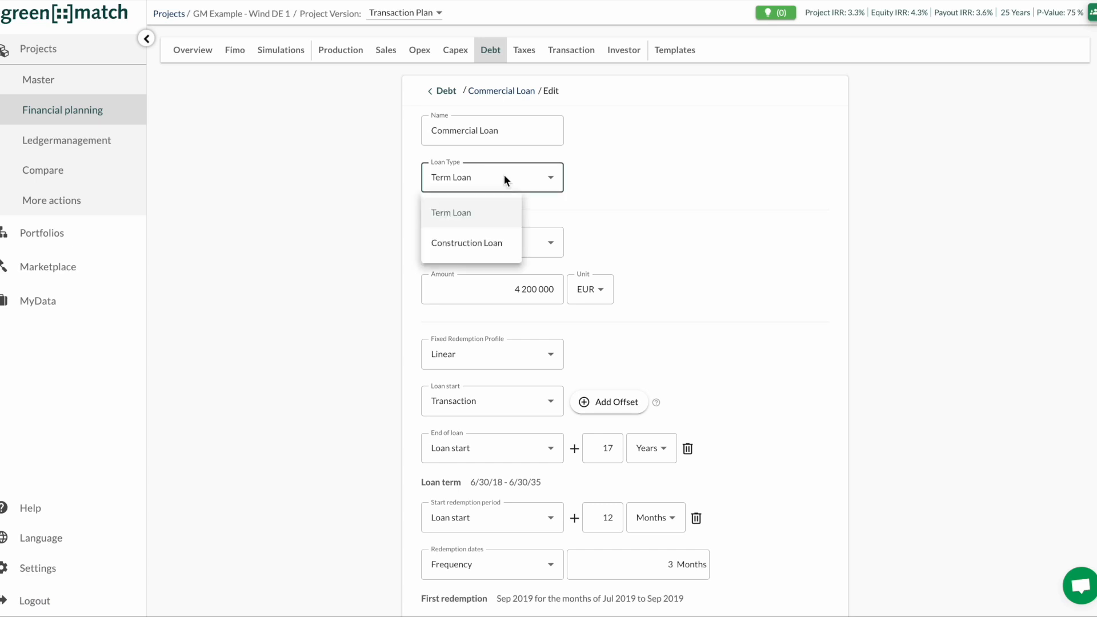
click(495, 247)
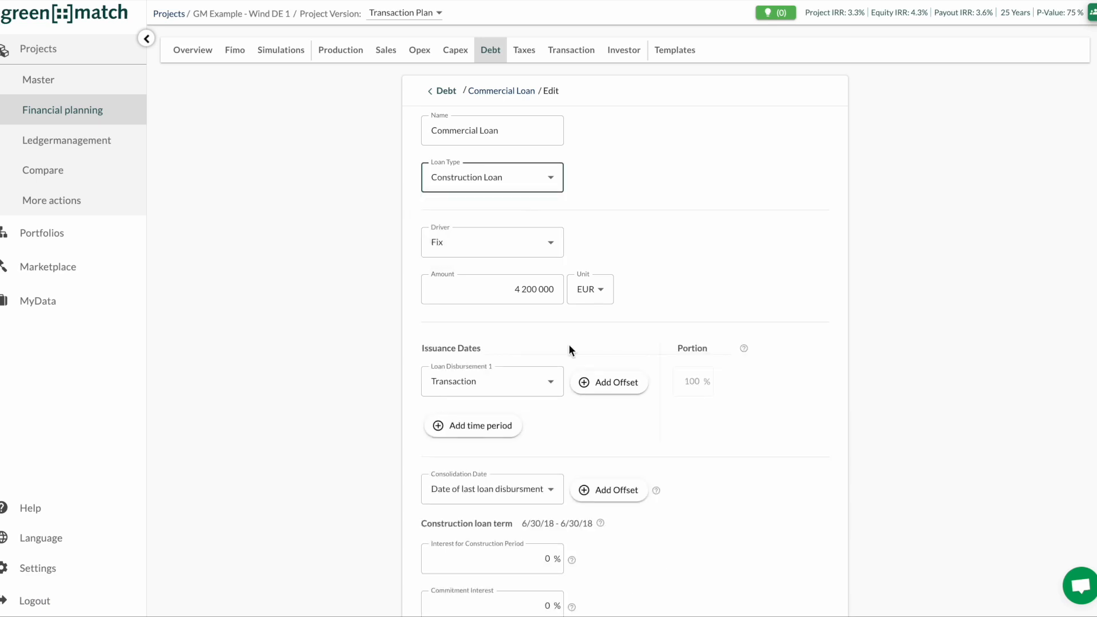
click(502, 428)
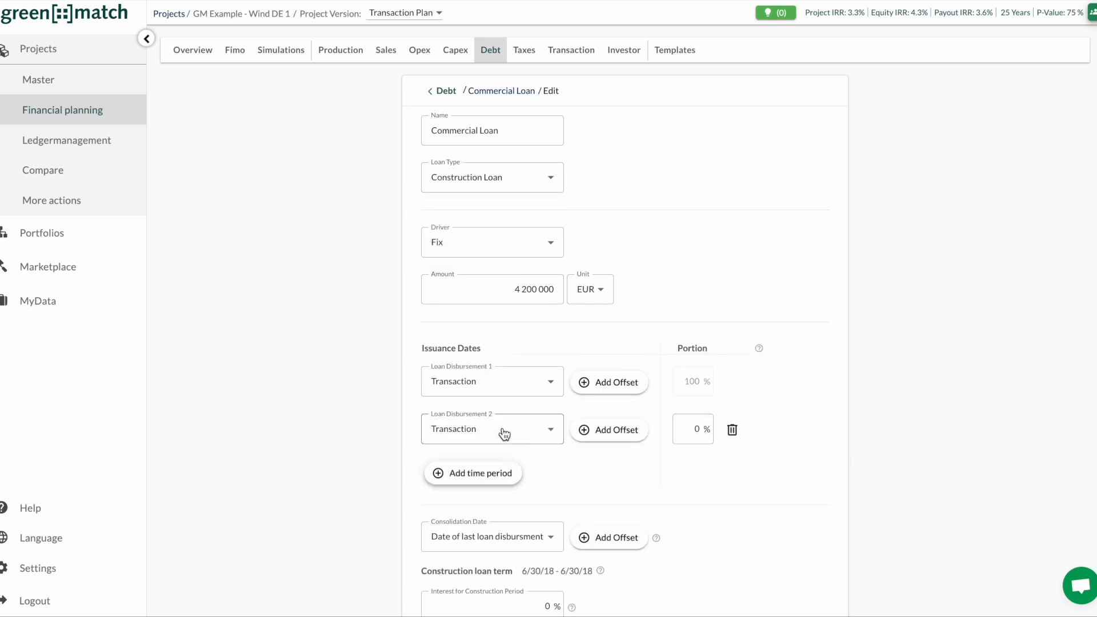
scroll(489, 257, down, 10)
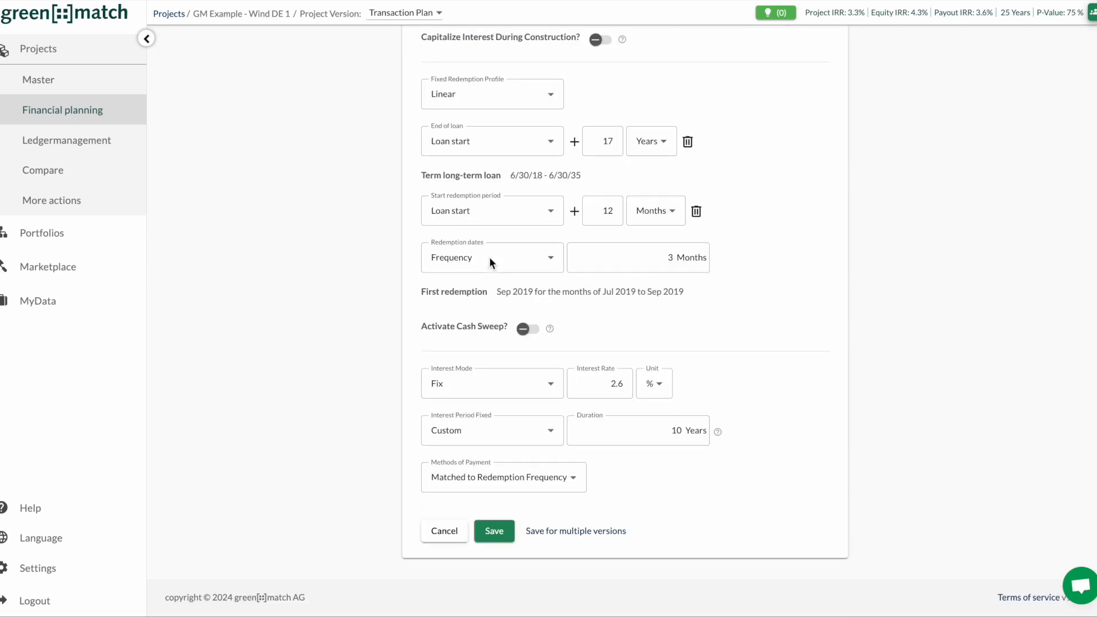
click(521, 325)
scroll(521, 328, up, 15)
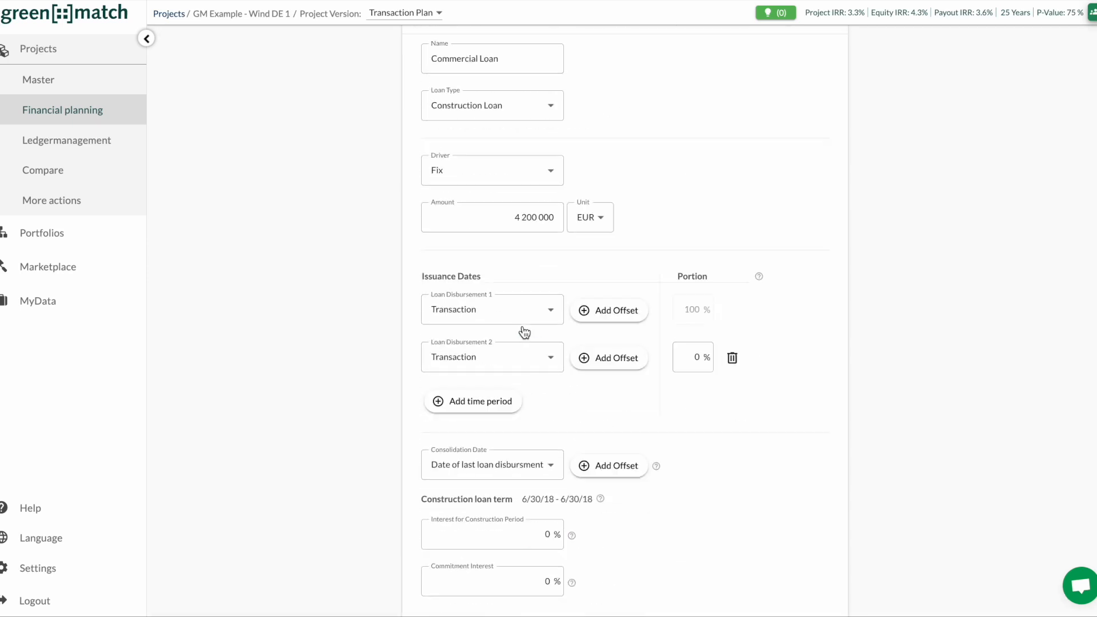
click(446, 91)
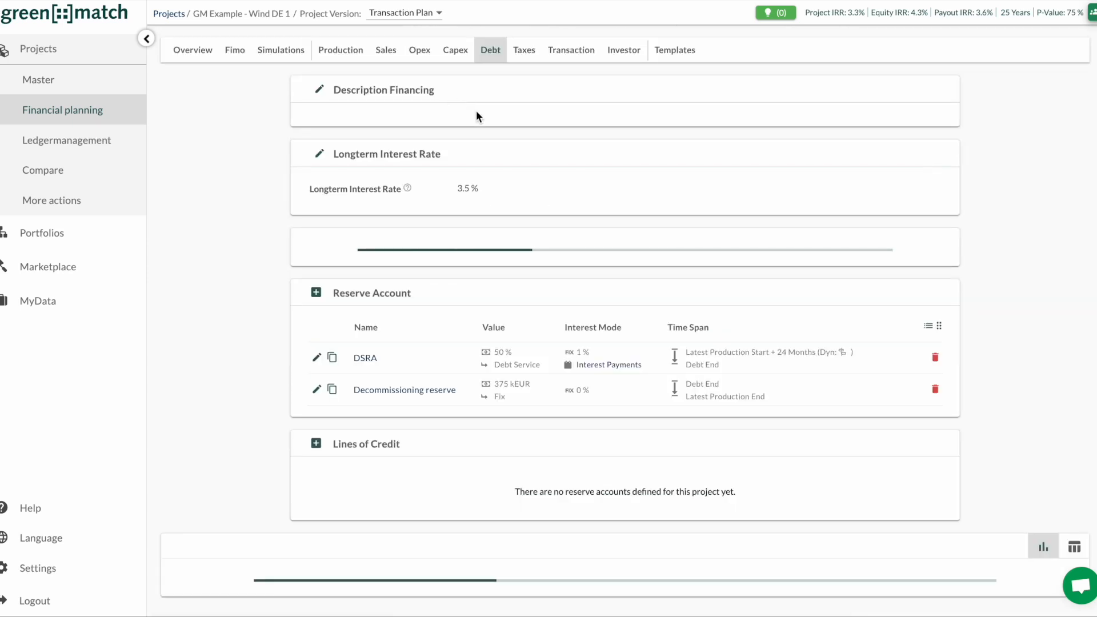
Step: View the debt optimisation options for the Construction Loan and close them without choosing one
click(920, 318)
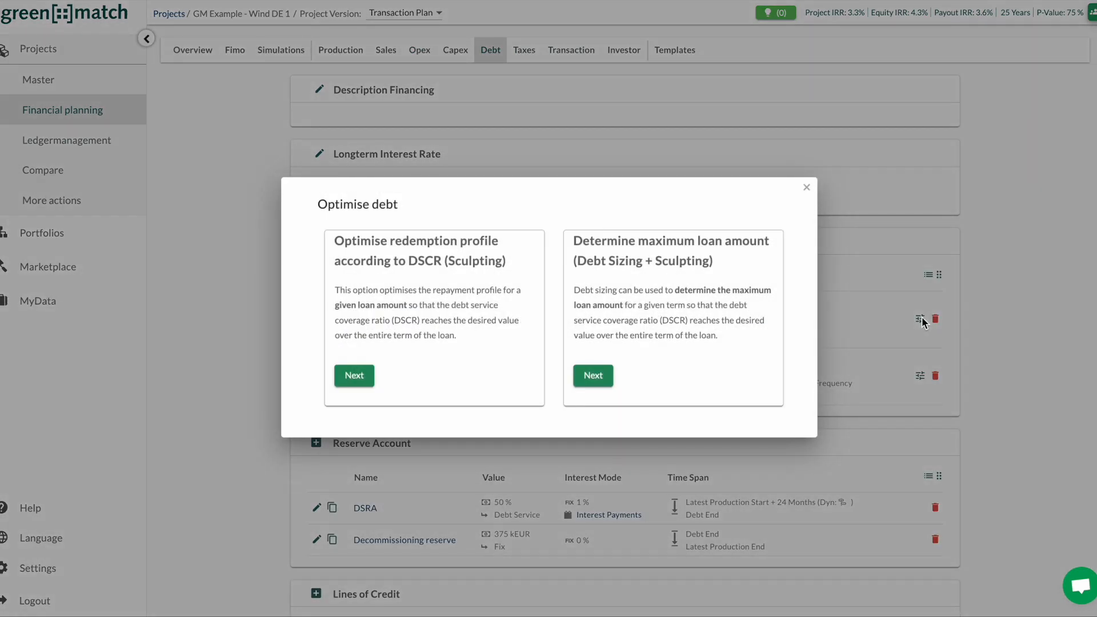
click(821, 236)
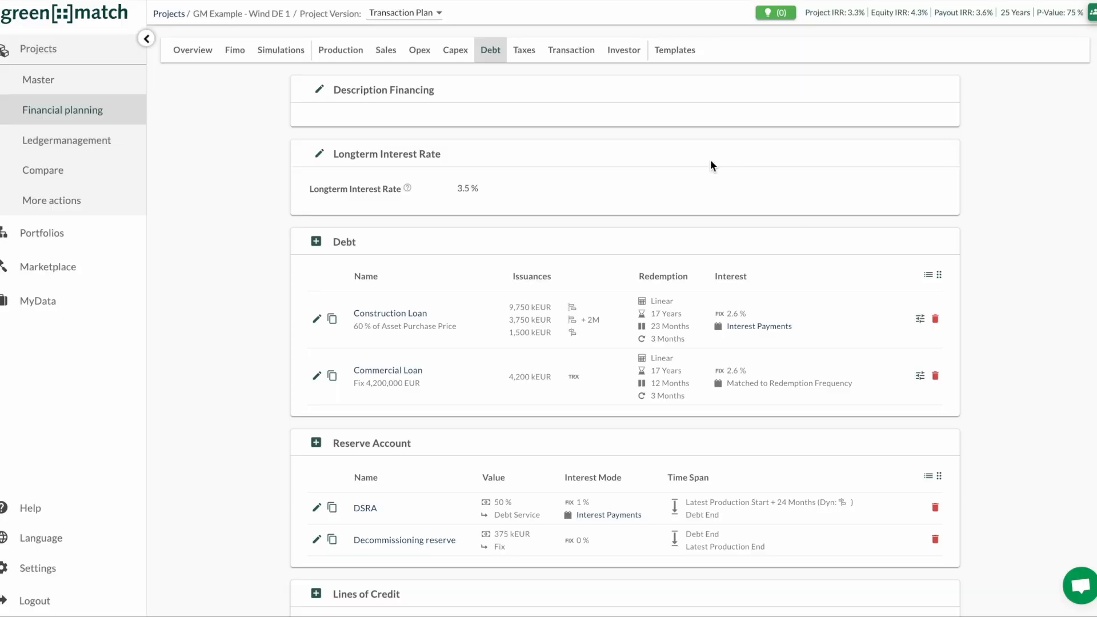
Step: Edit the Corporate tax entry in the tax planning and switch its tax reference to Custom to view the variables and formula settings
click(522, 56)
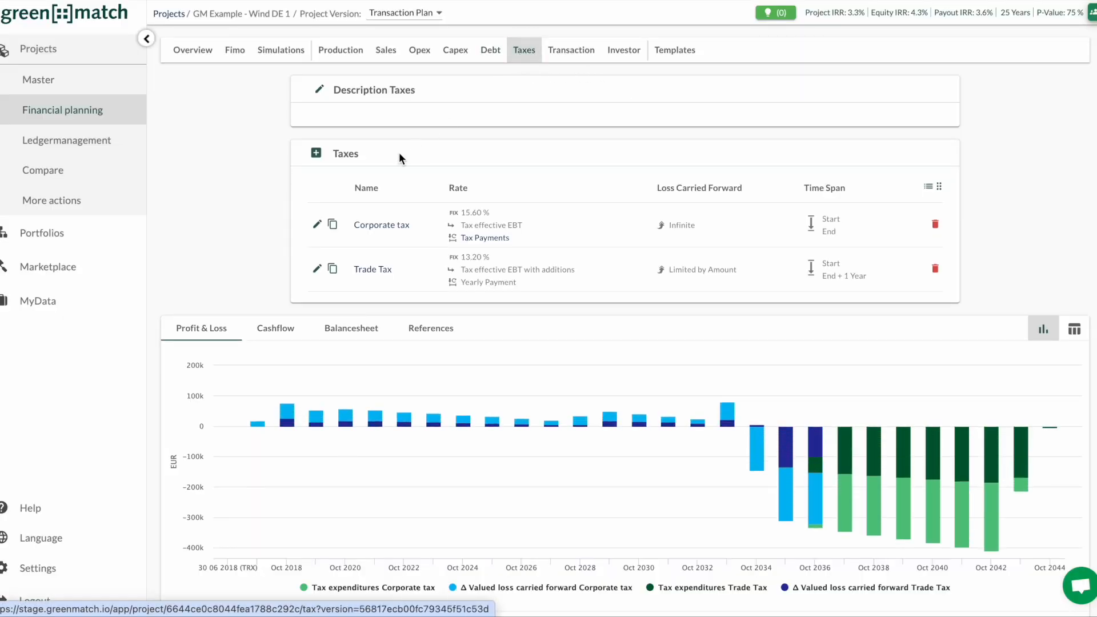
click(316, 224)
click(514, 245)
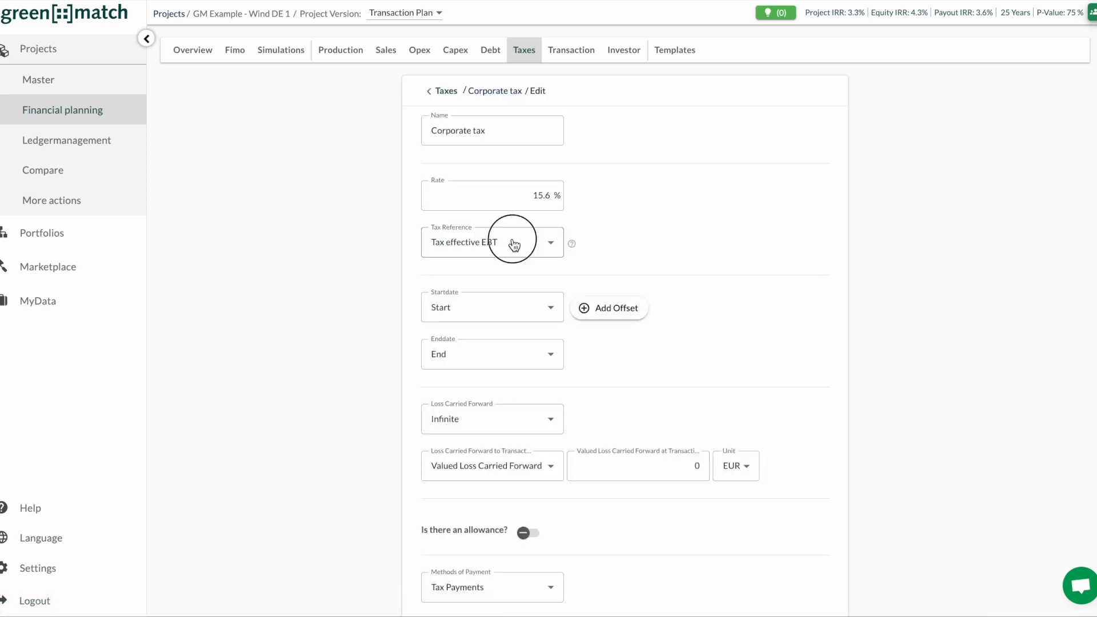
click(466, 397)
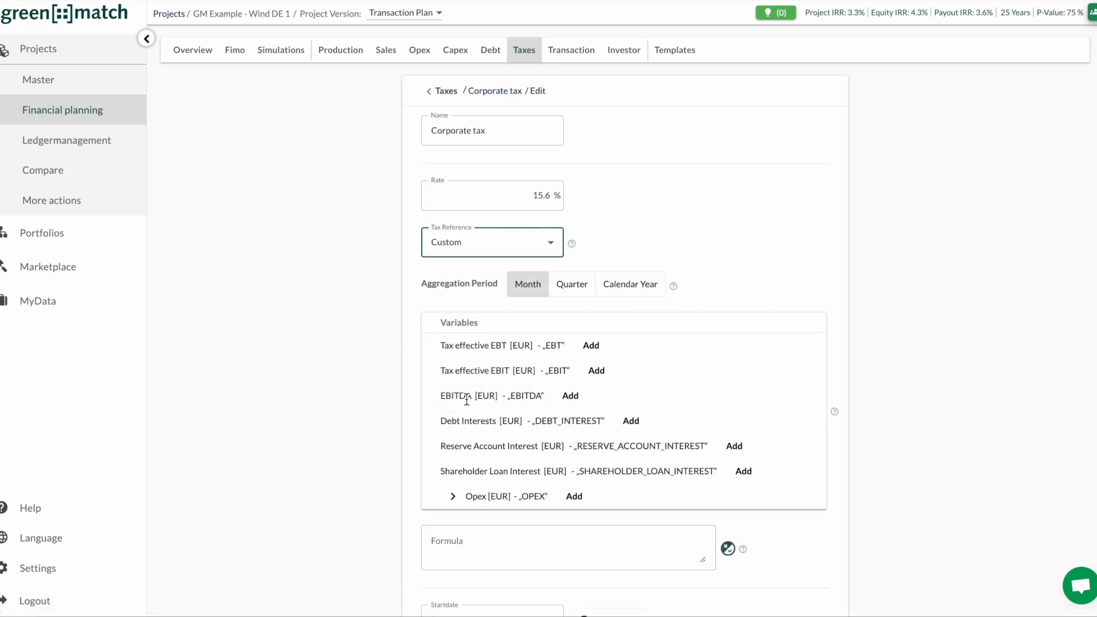
Step: Review the transaction planning, from payout restrictions to shareholder loan and transaction expenditures, and show the explanation of the equity mode
click(587, 50)
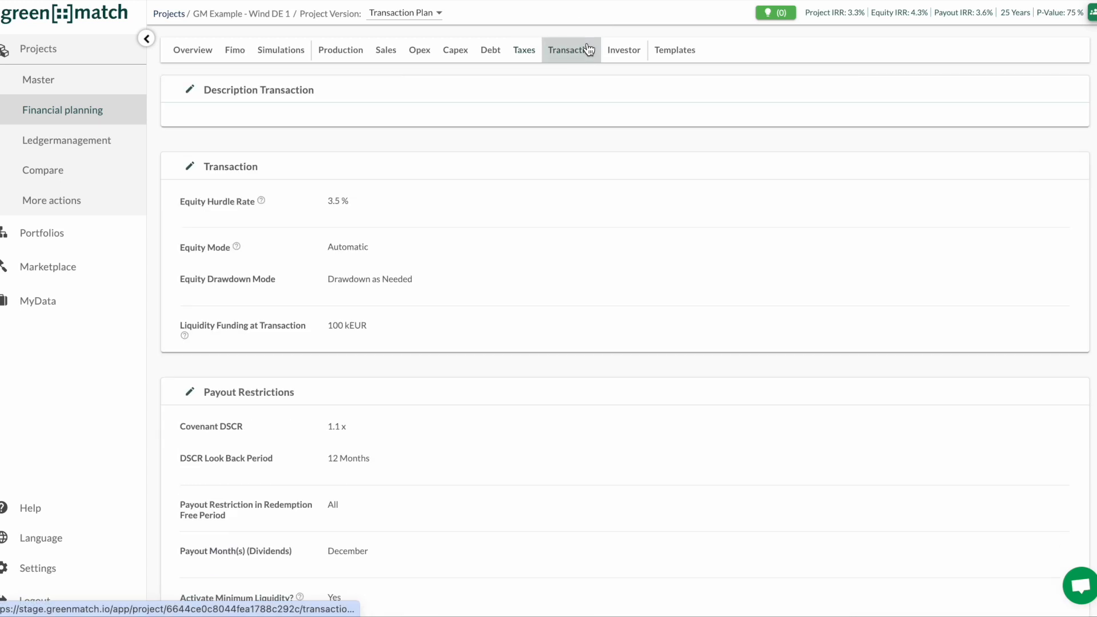
scroll(478, 293, down, 5)
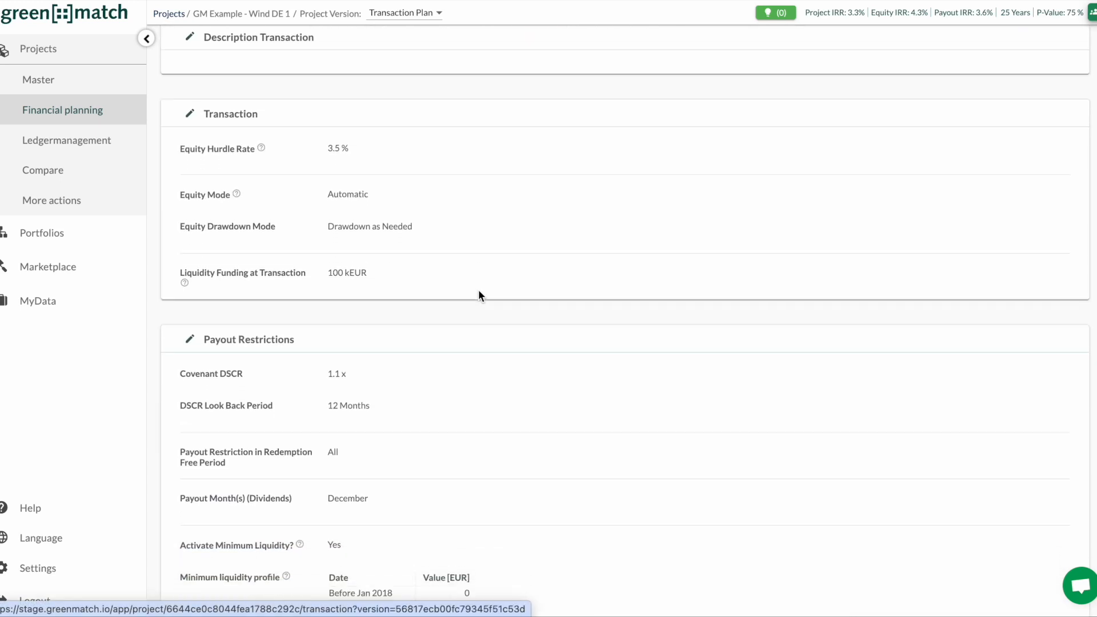
scroll(479, 294, down, 6)
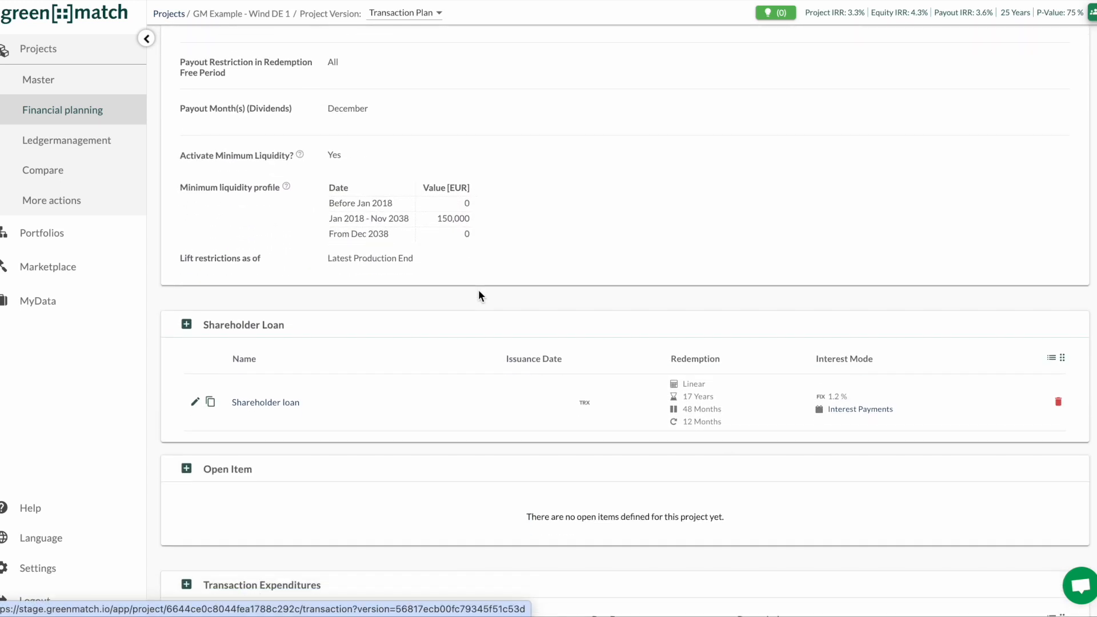
scroll(478, 289, down, 4)
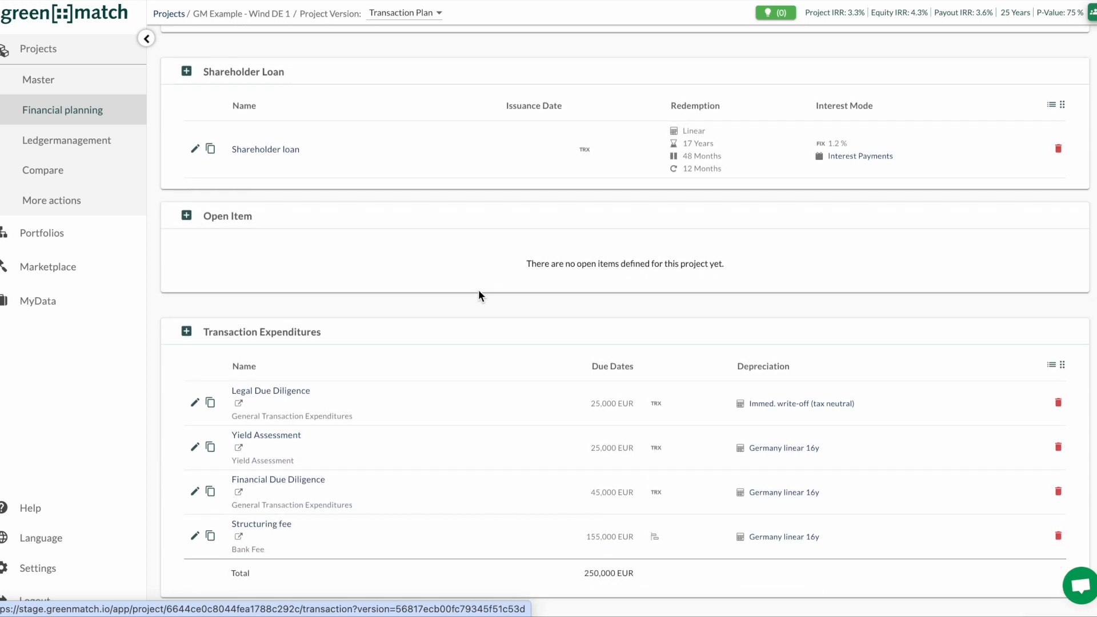
scroll(478, 289, up, 8)
scroll(478, 289, up, 5)
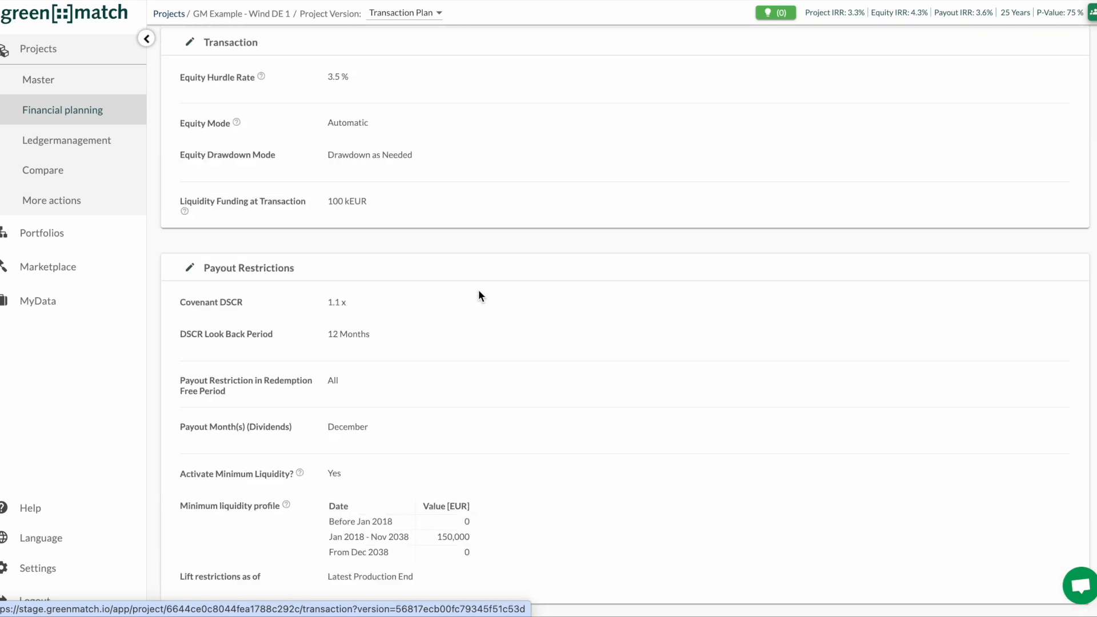
click(238, 231)
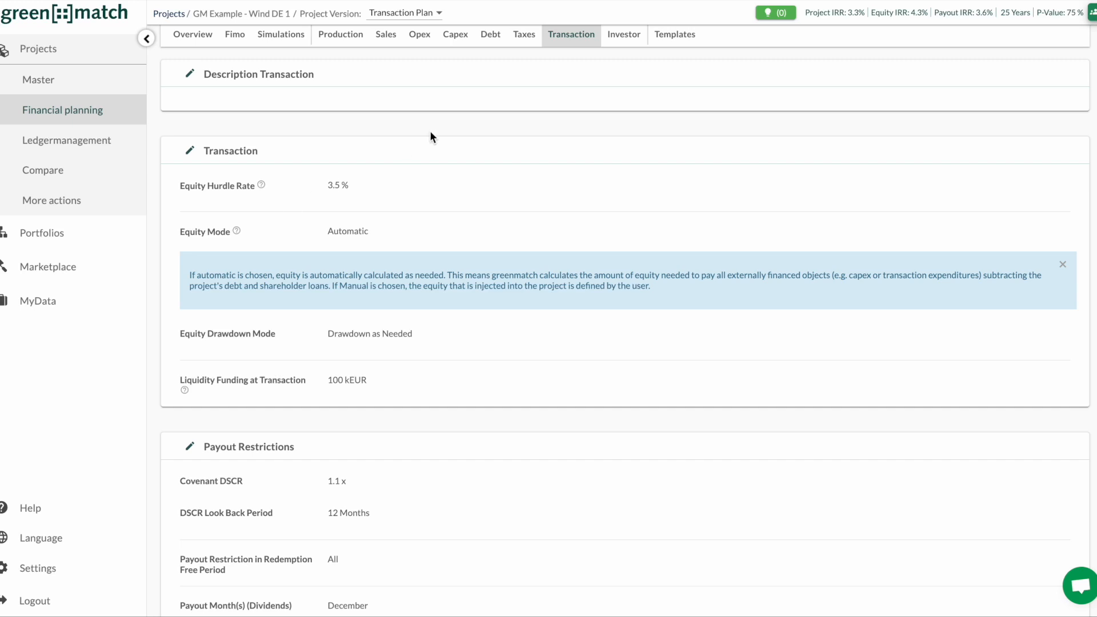
Step: Review the 100 % investor's details and cashflow chart, and open the Exit after 15y investor's settings for editing
click(625, 35)
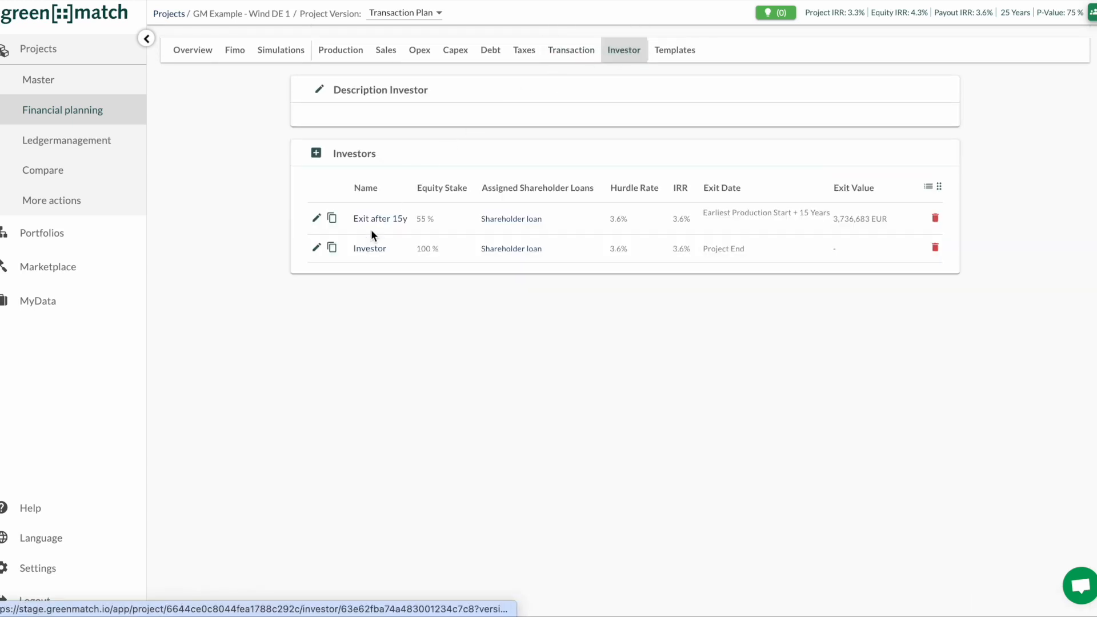
click(366, 251)
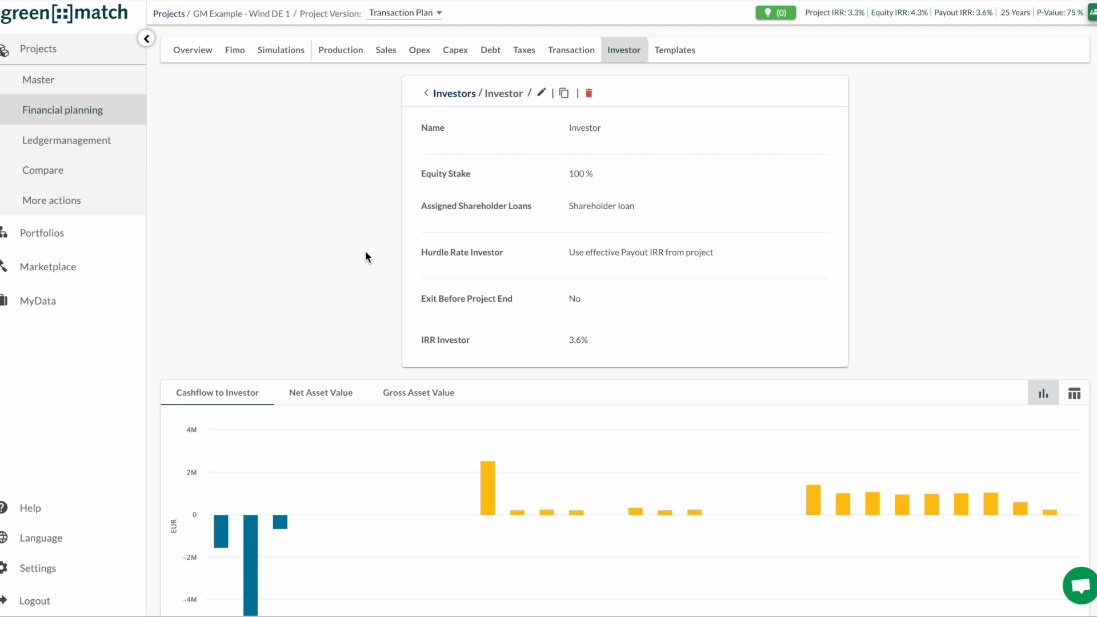
scroll(365, 252, down, 3)
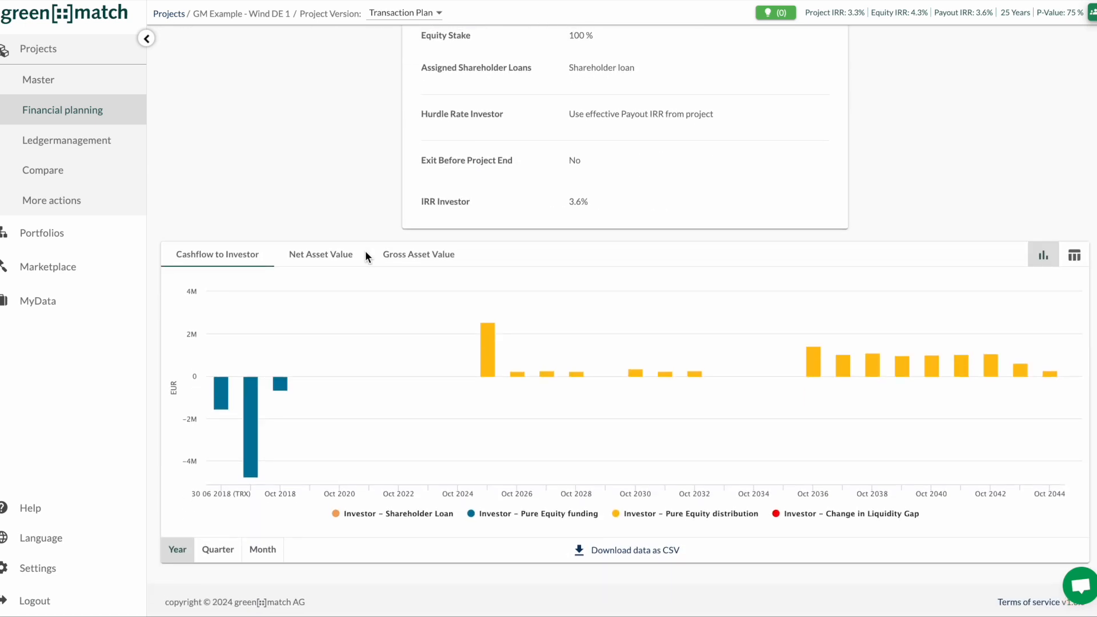
scroll(365, 250, up, 3)
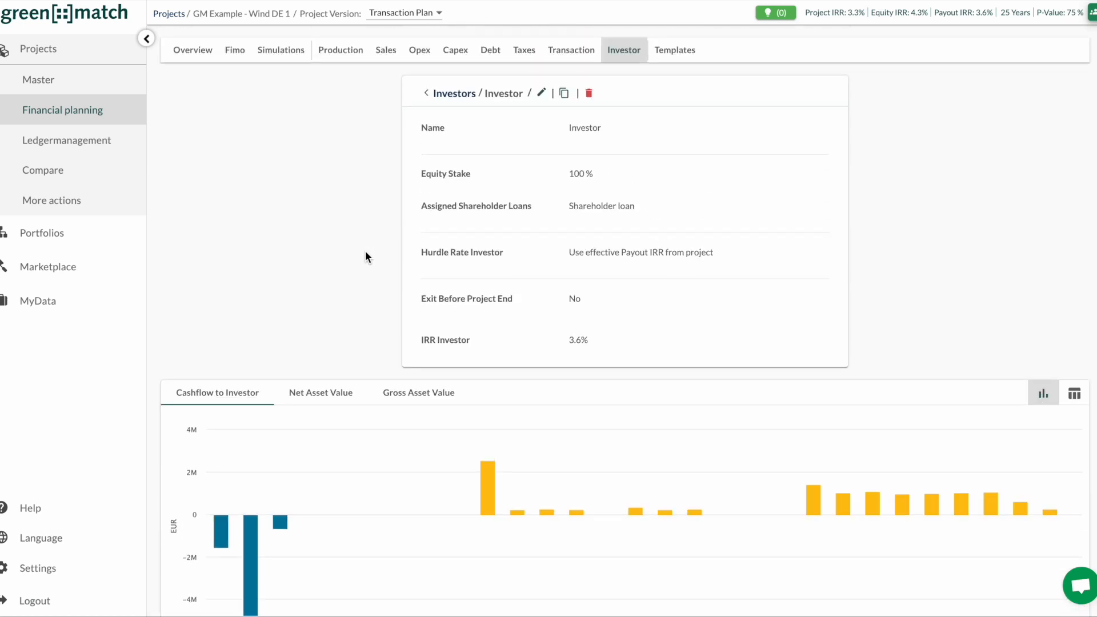
click(446, 93)
click(317, 218)
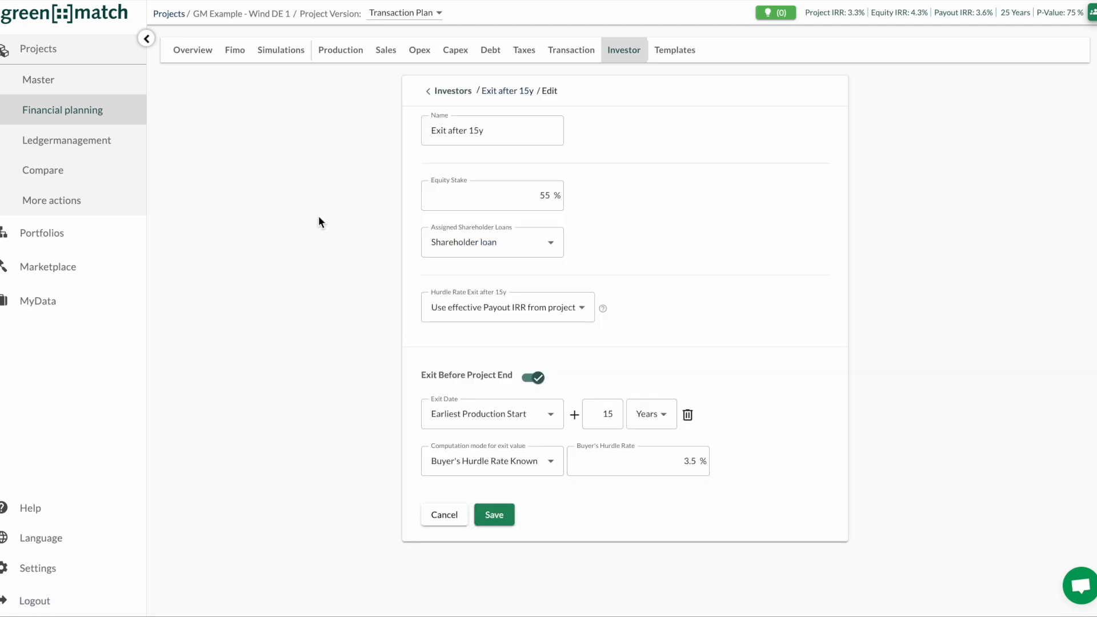
Step: Review the project templates for payments, prepayments, indexation, prices, base rate, depreciation and bonus-malus
click(676, 50)
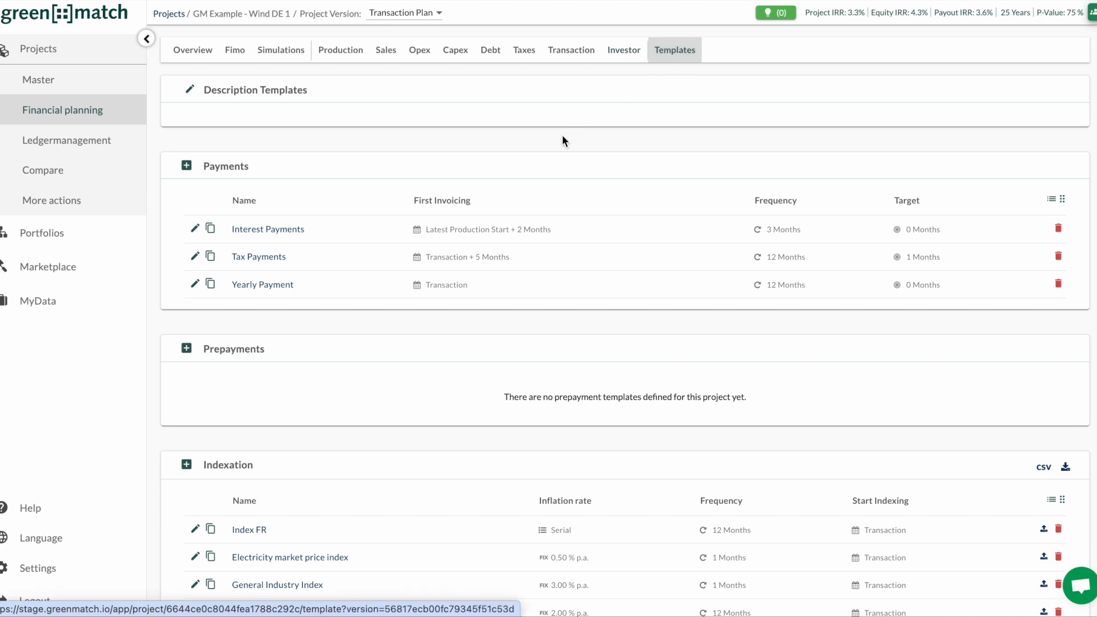
scroll(561, 134, down, 3)
scroll(561, 135, down, 5)
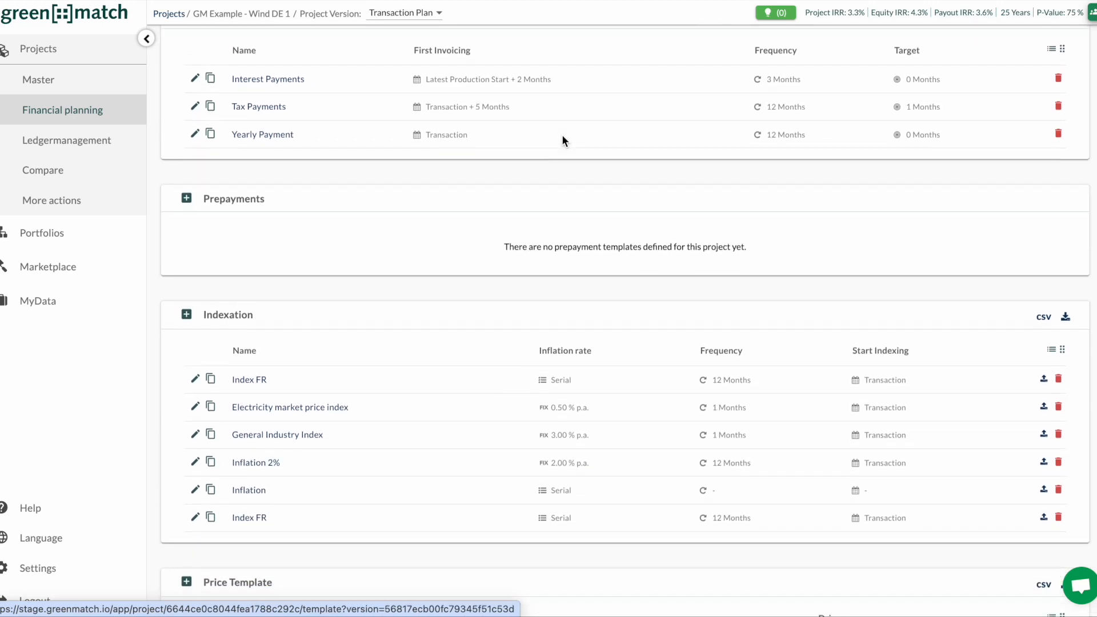
scroll(562, 135, down, 7)
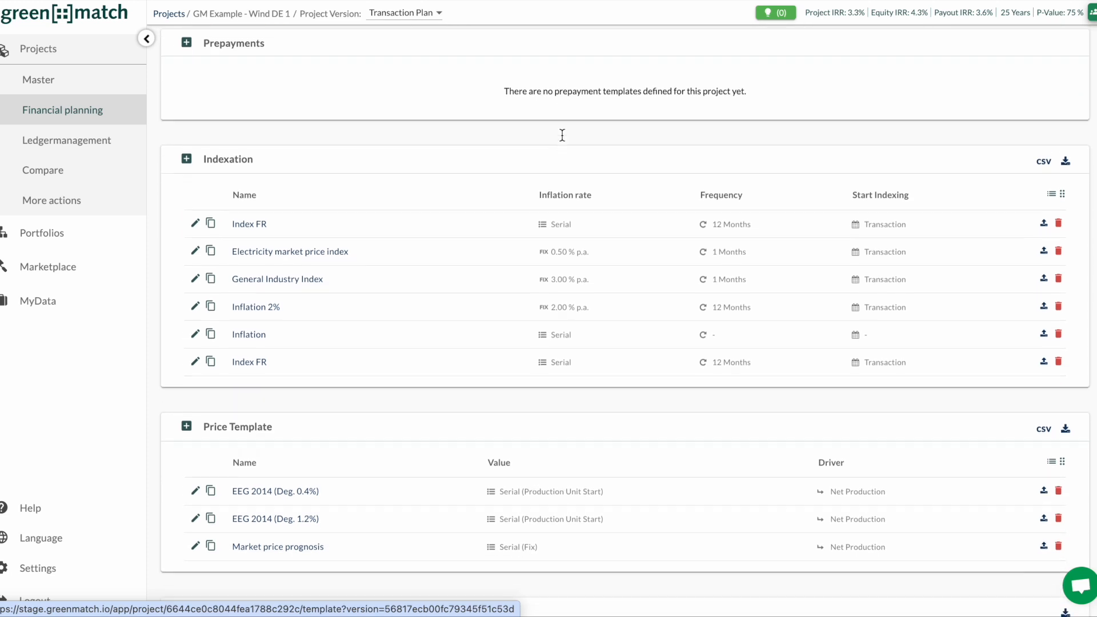
scroll(562, 137, down, 7)
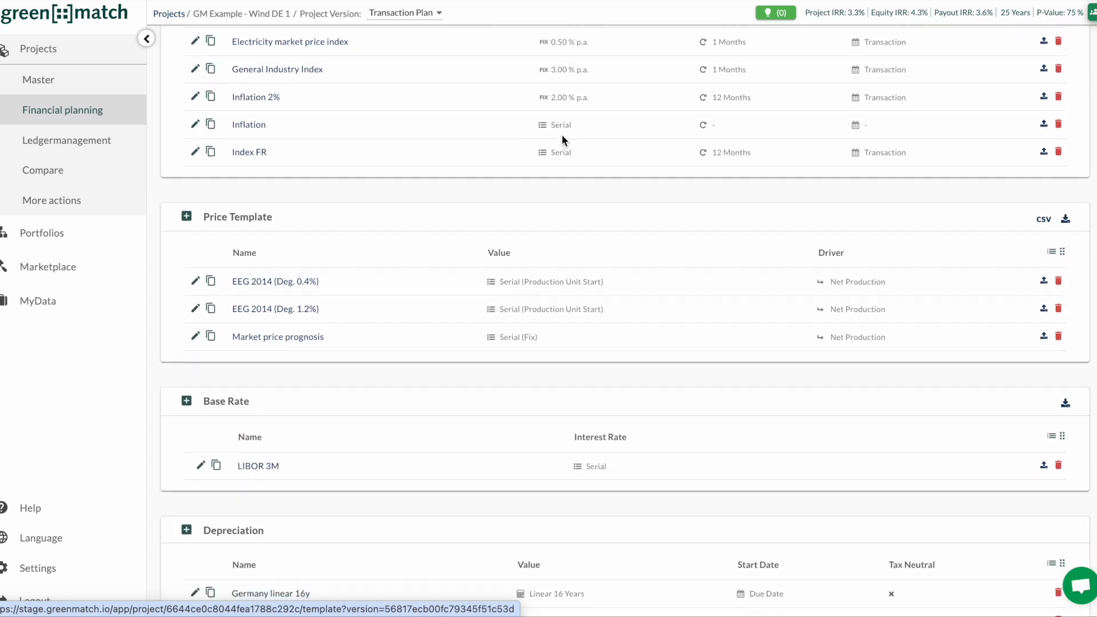
scroll(562, 137, down, 6)
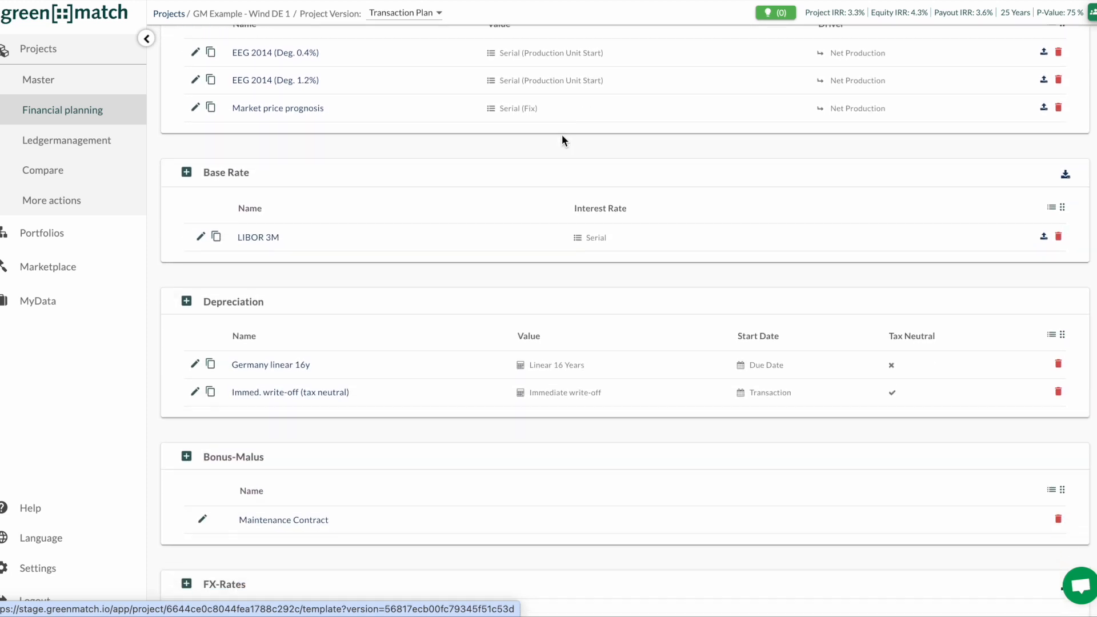
Step: Review the project overview's key figures, KPIs and internal cashflow waterfall, and show the optimization opportunities
scroll(562, 137, up, 20)
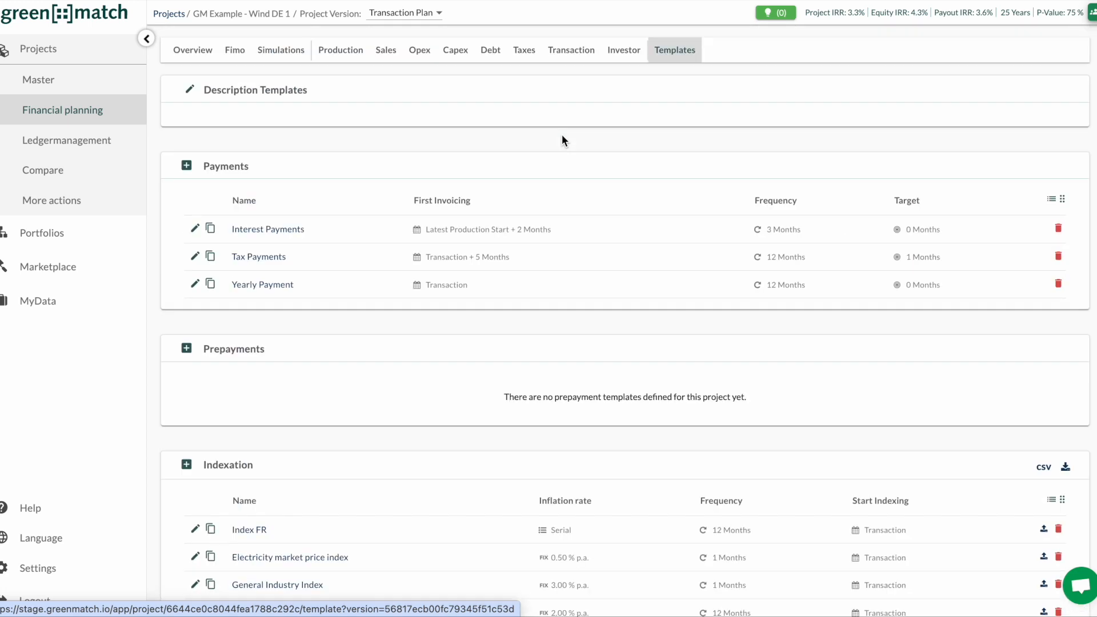
click(194, 52)
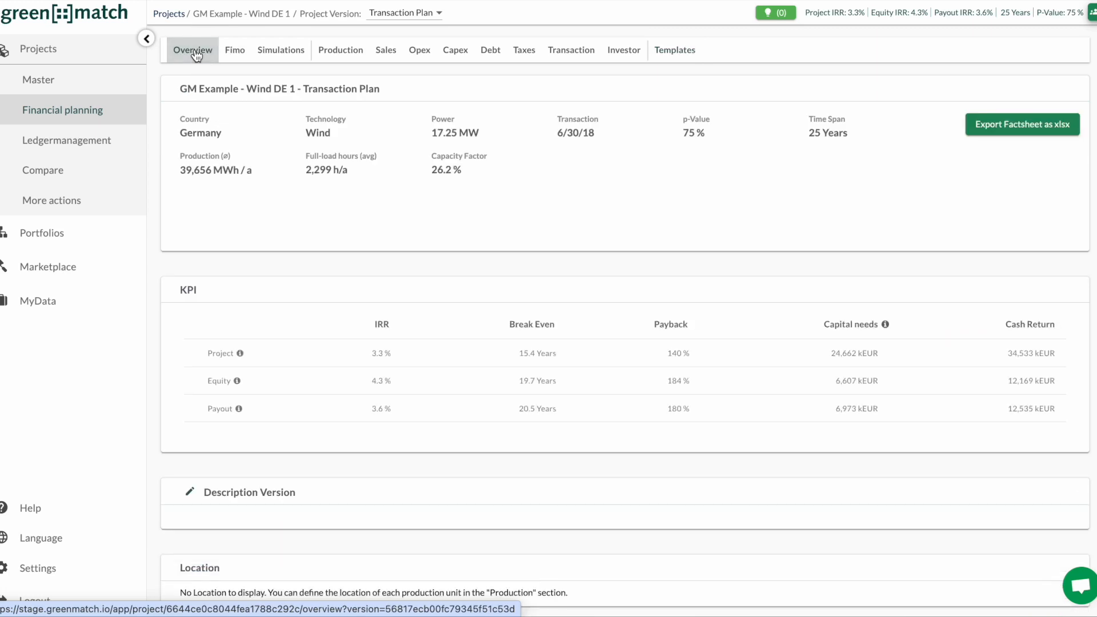
scroll(157, 158, down, 5)
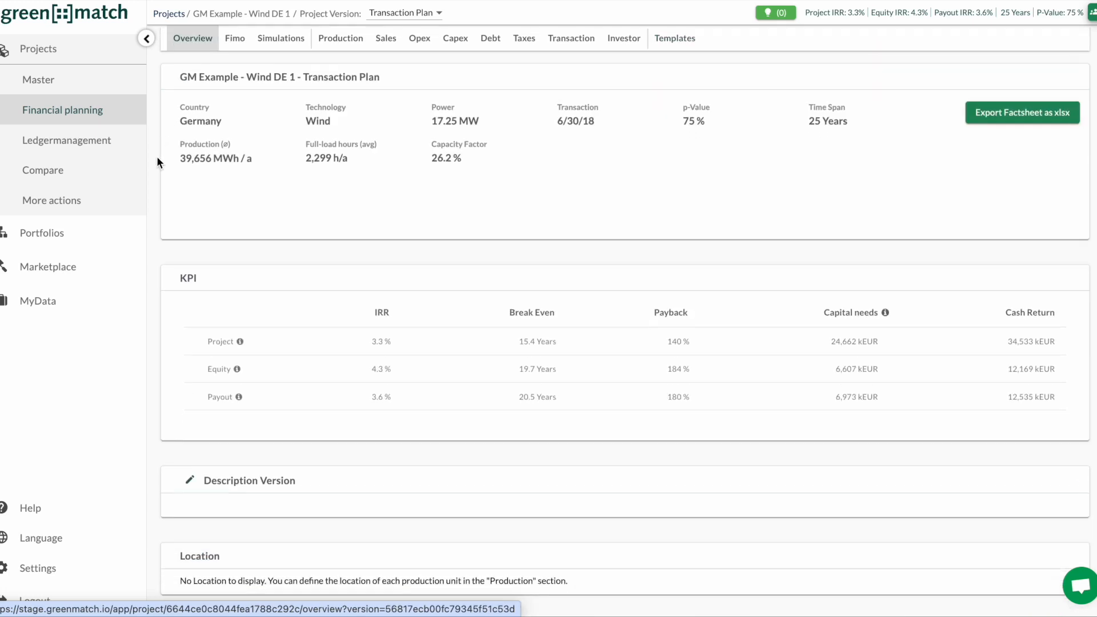
scroll(158, 160, down, 10)
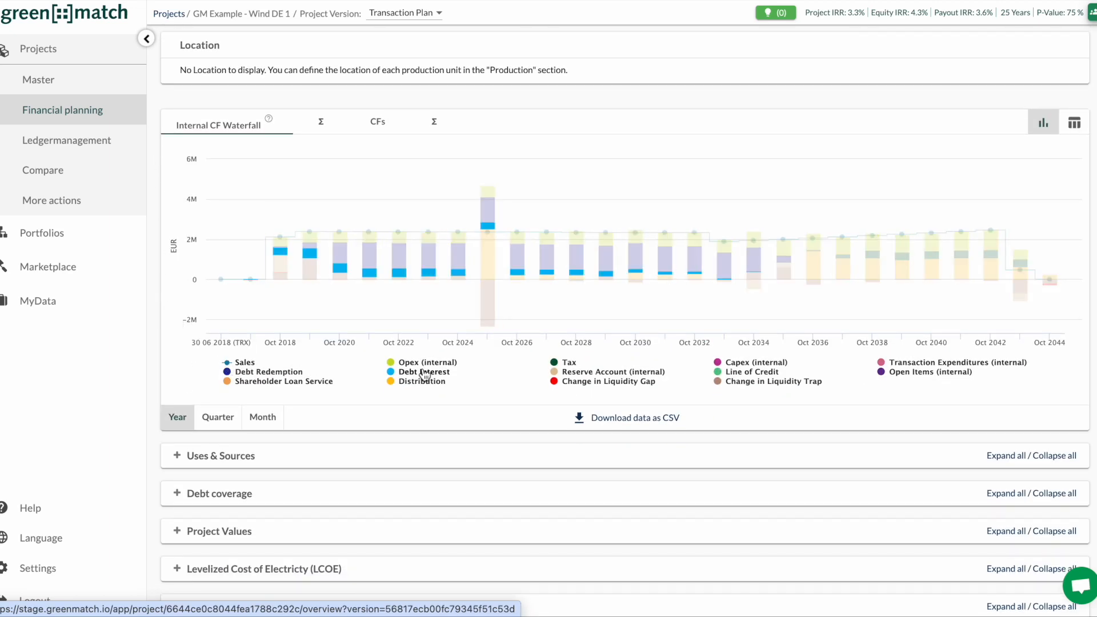
click(776, 13)
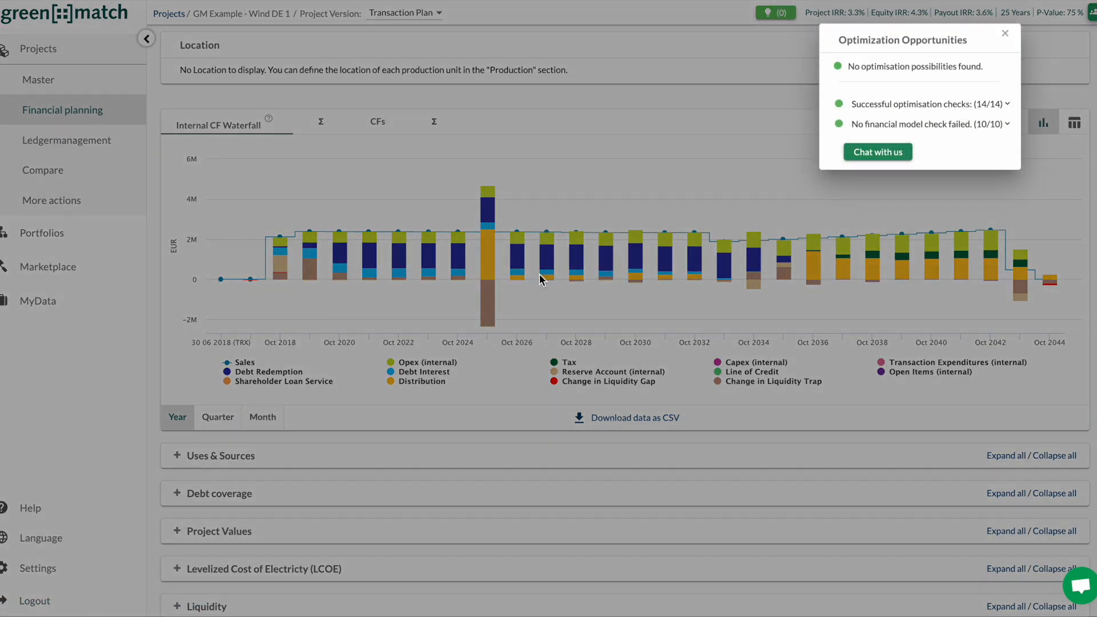
click(290, 422)
Step: Expand and review the Uses & Sources, Debt coverage and Project Values sections of the project overview
click(273, 464)
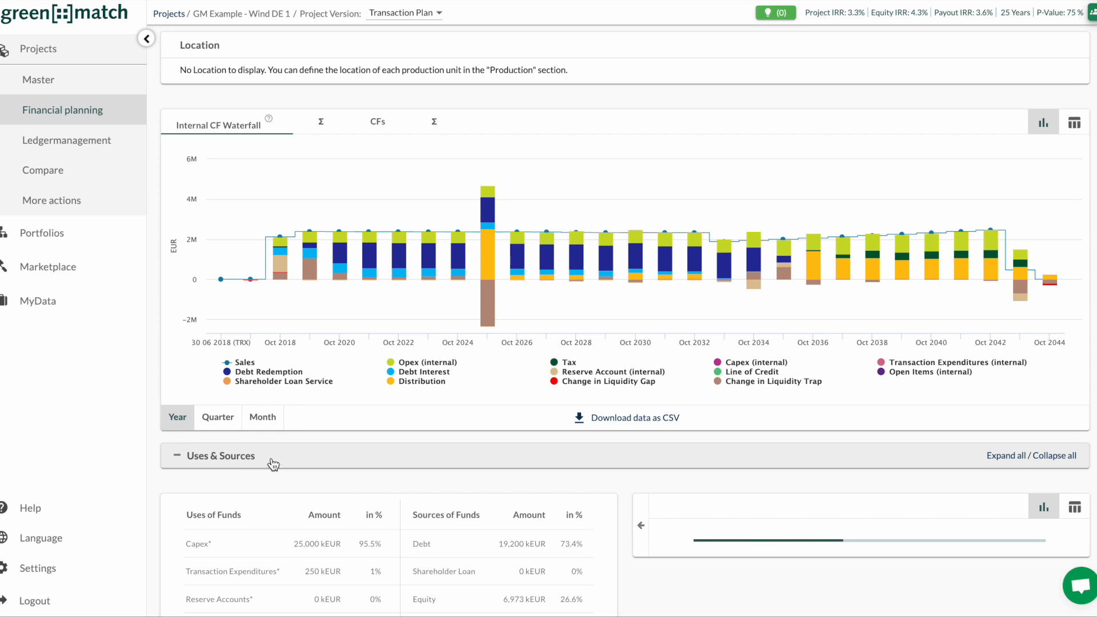
scroll(273, 457, down, 5)
scroll(273, 460, down, 6)
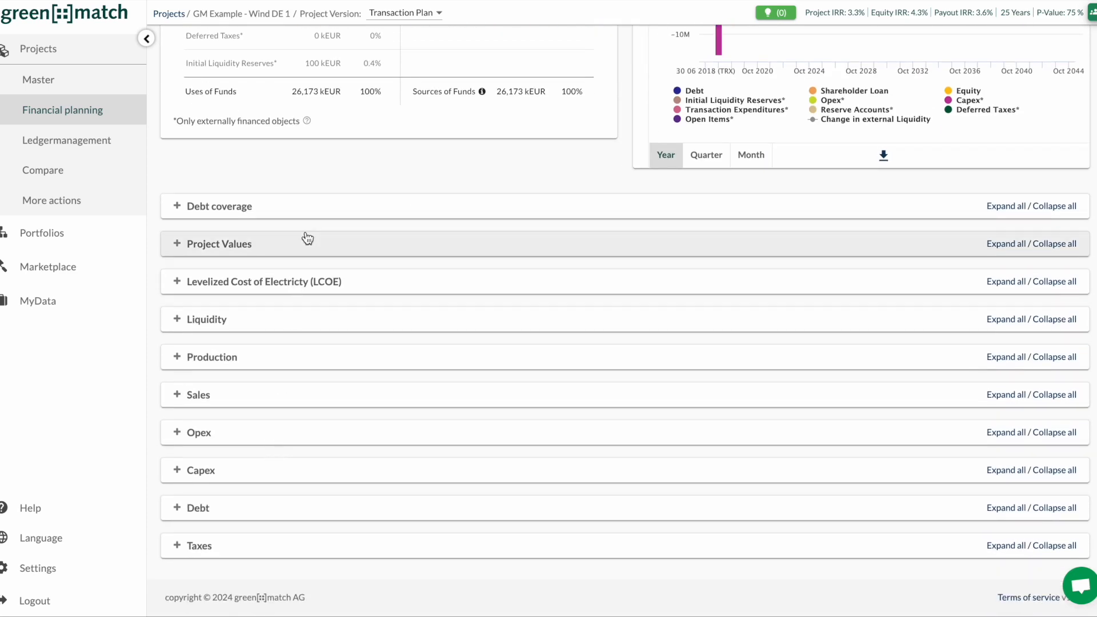
click(315, 209)
scroll(295, 392, down, 6)
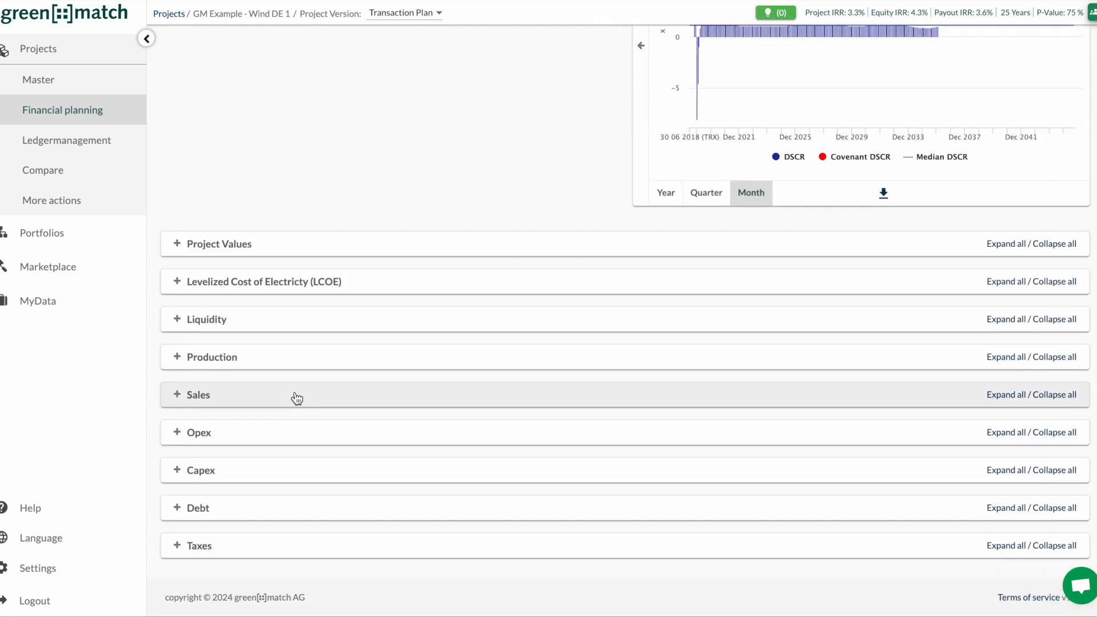
click(336, 242)
scroll(337, 233, down, 1)
scroll(337, 238, down, 5)
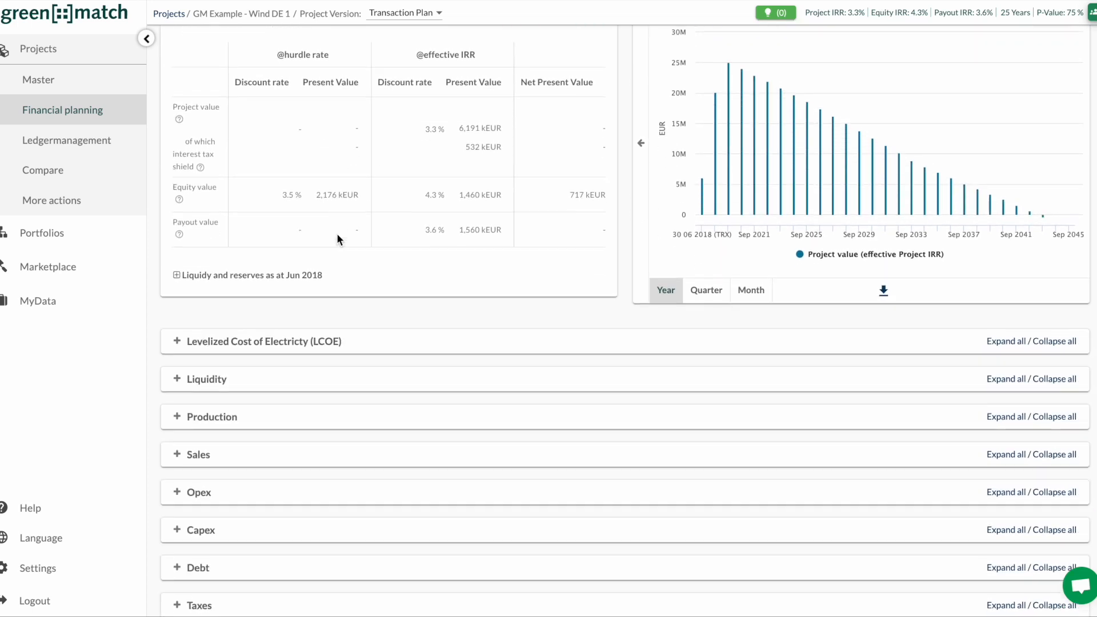
Step: Expand and review the overview's Levelized Cost of Electricity, Liquidity, Production and Sales sections
click(332, 286)
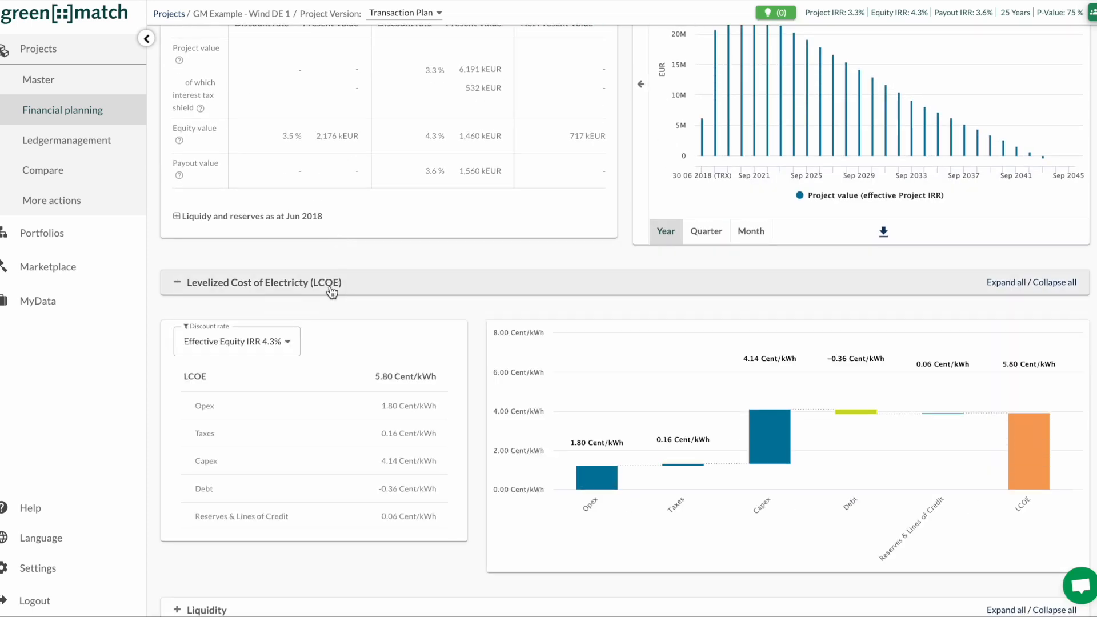
scroll(330, 289, down, 5)
click(326, 318)
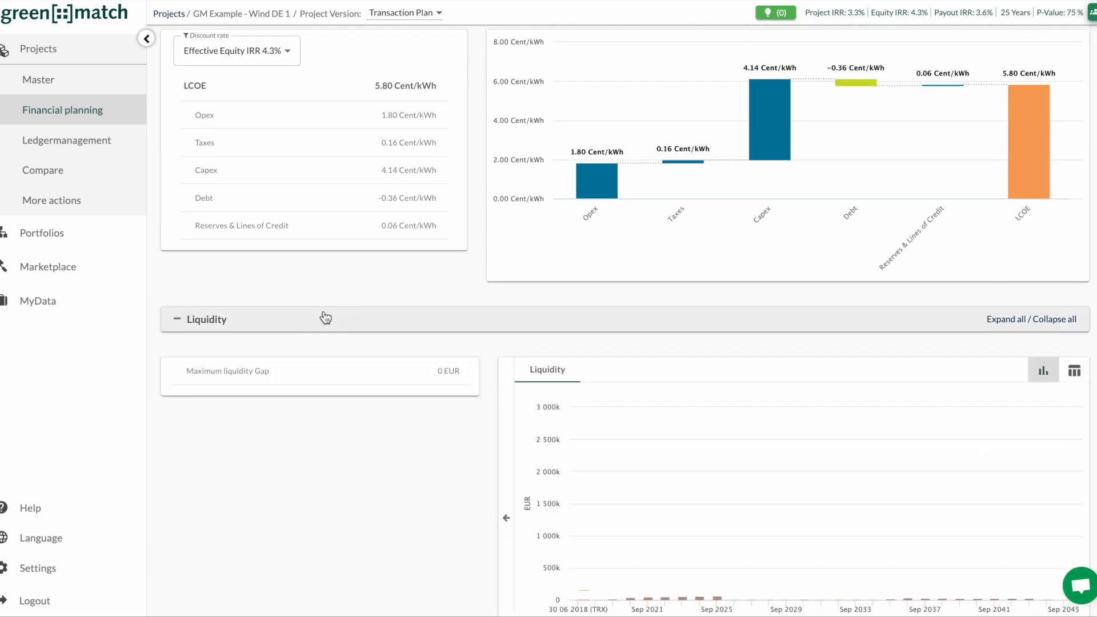
scroll(323, 316, down, 6)
click(300, 364)
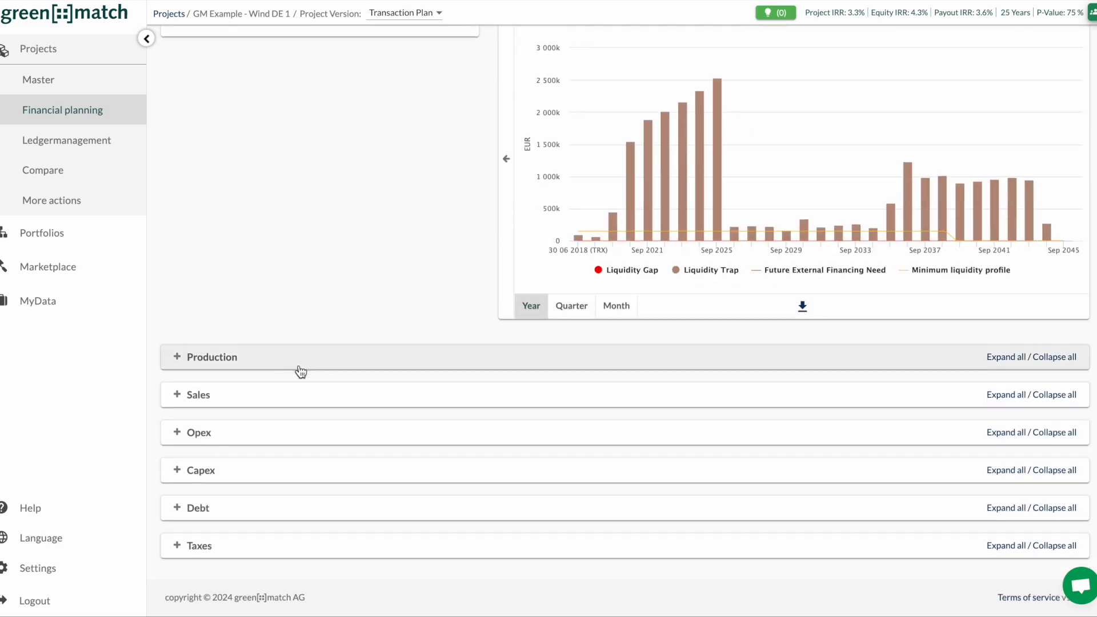
scroll(299, 368, down, 4)
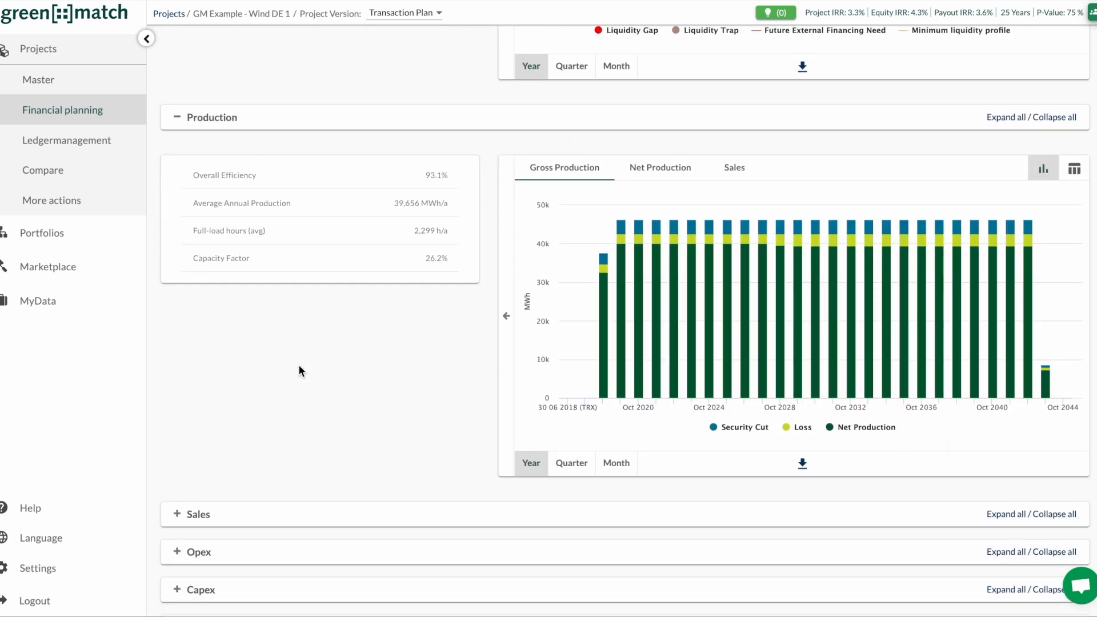
scroll(299, 369, down, 2)
click(288, 396)
scroll(286, 393, down, 2)
Step: Review the Fimo profit & loss, cashflow and balance sheet, expanding and collapsing all balance sheet rows
scroll(286, 393, up, 20)
scroll(287, 399, up, 10)
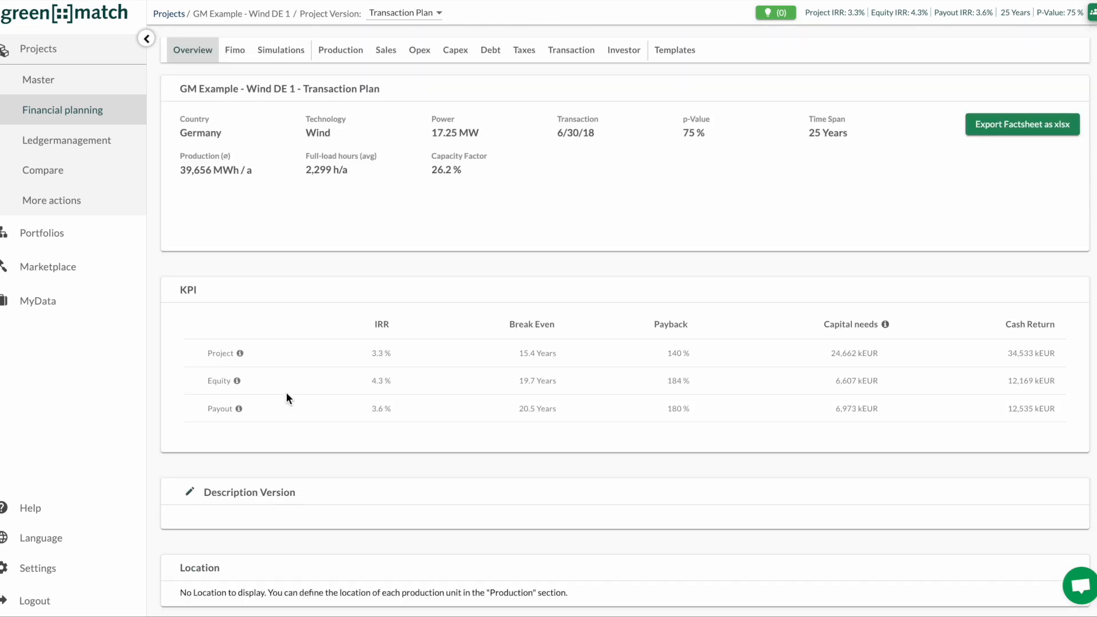
click(241, 53)
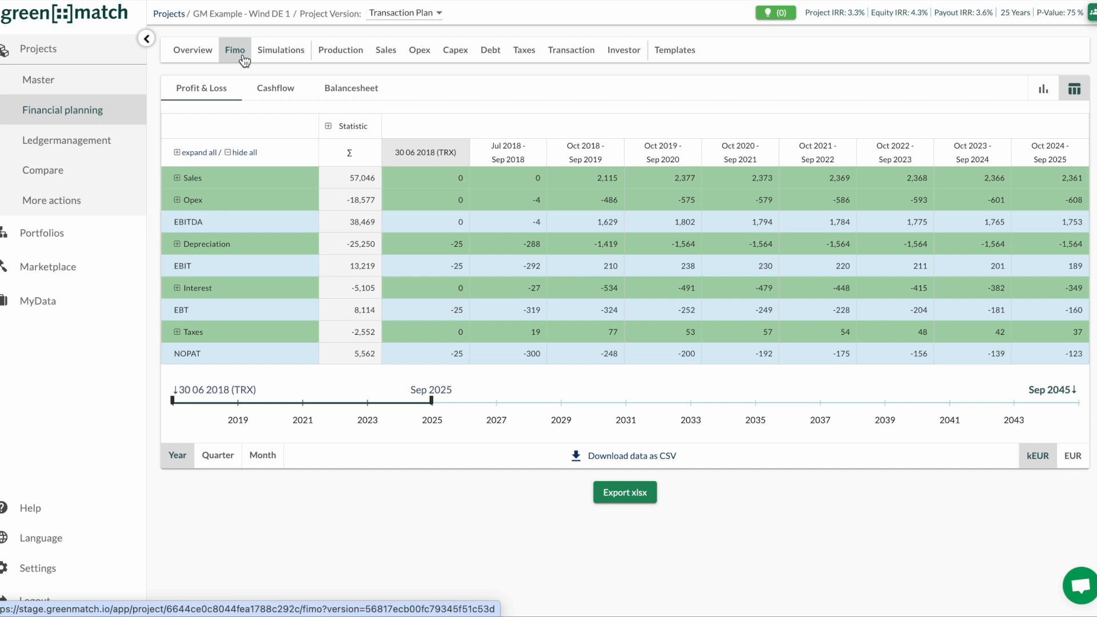
click(275, 87)
click(343, 91)
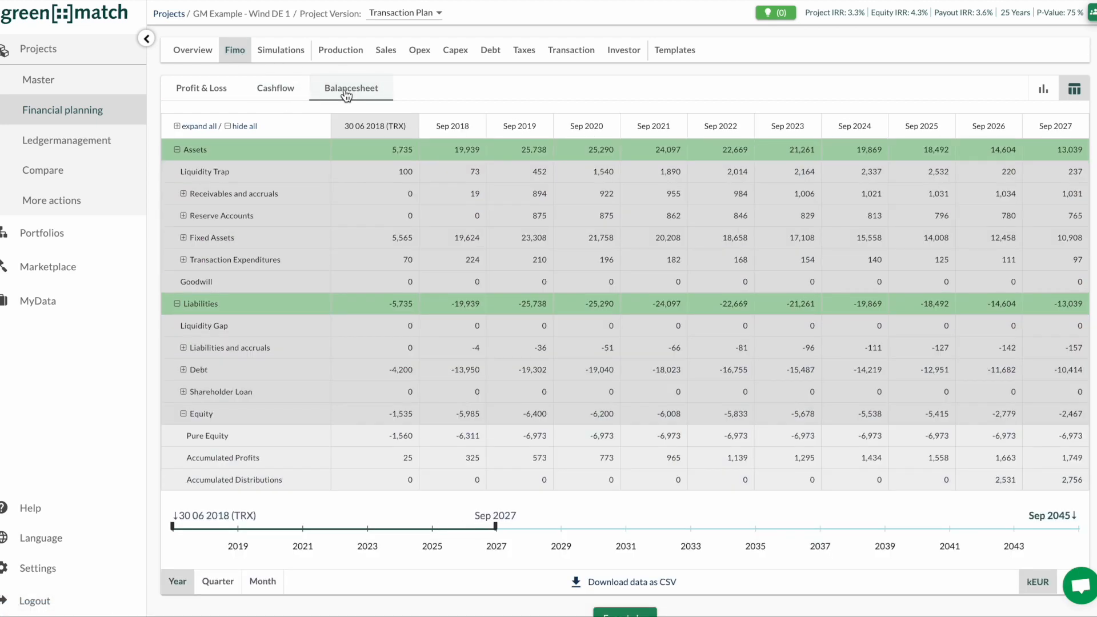
click(195, 127)
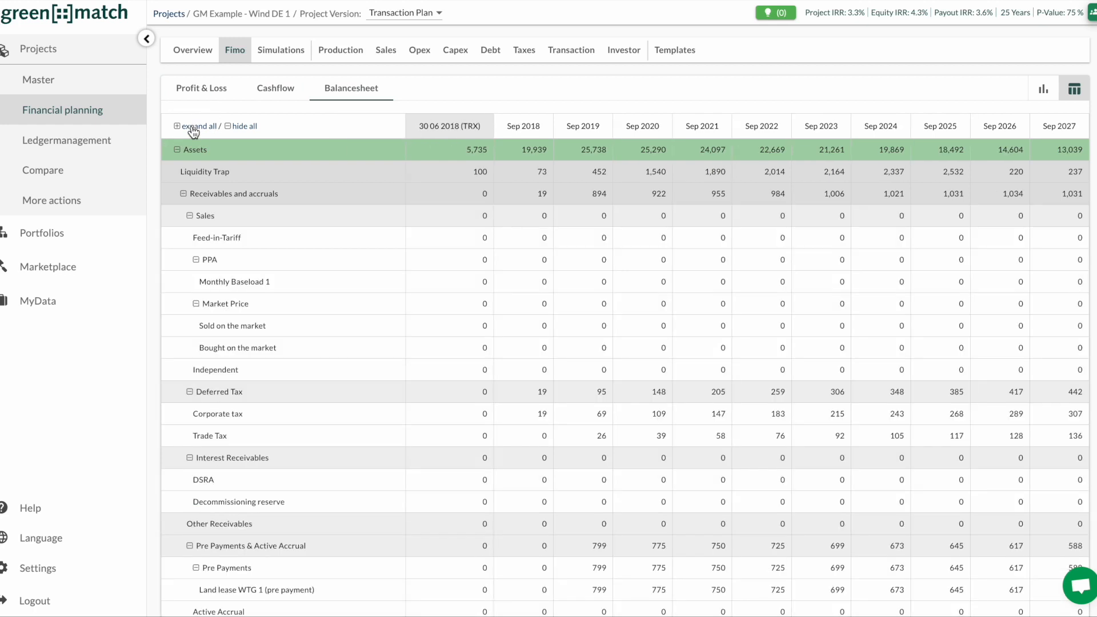
click(246, 126)
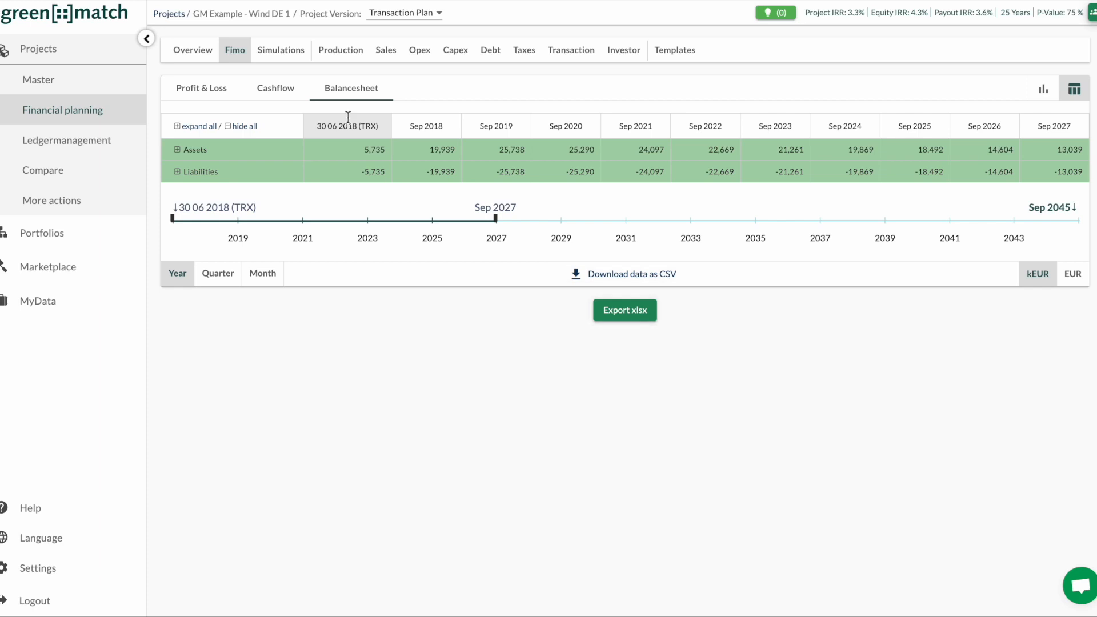
Step: Show the available simulation types and open the form for copying the Transaction Plan project version
click(275, 50)
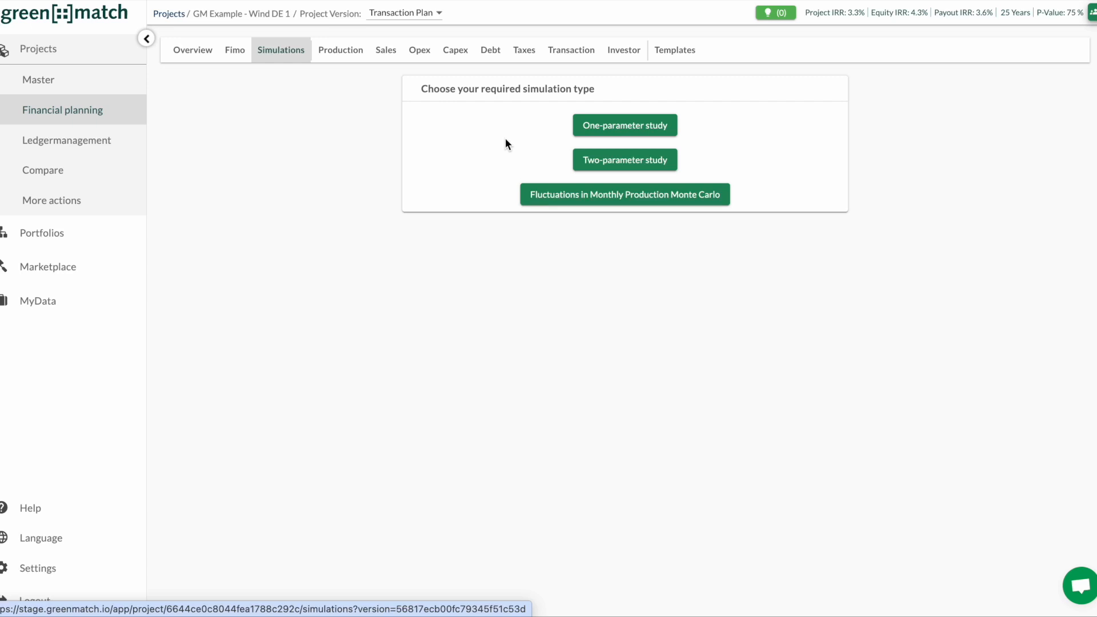
drag(481, 88, 441, 21)
click(437, 11)
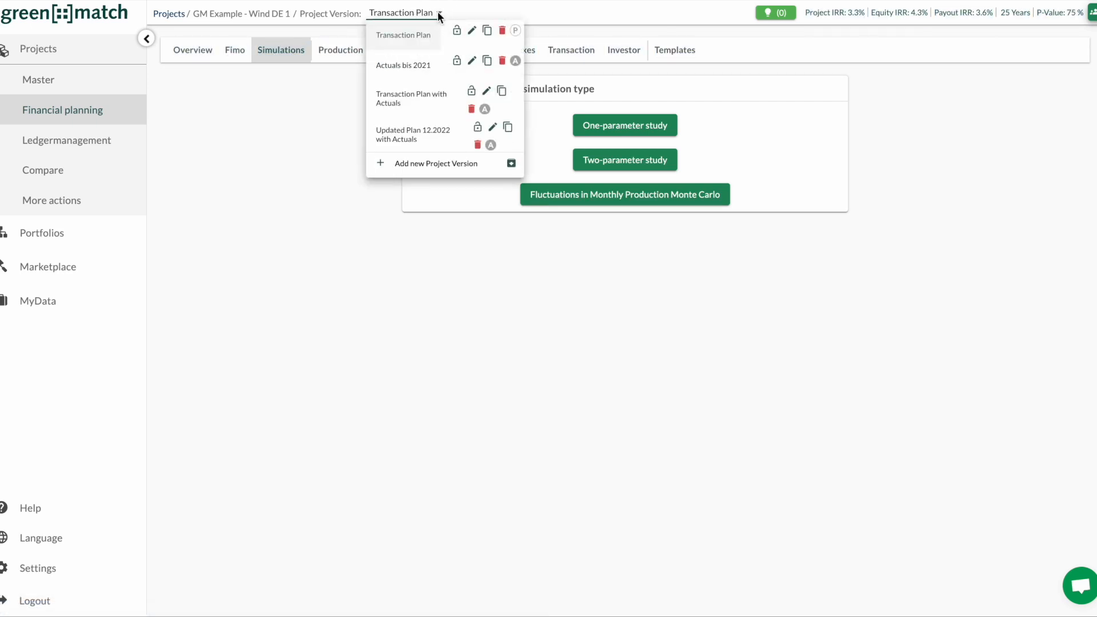
click(486, 31)
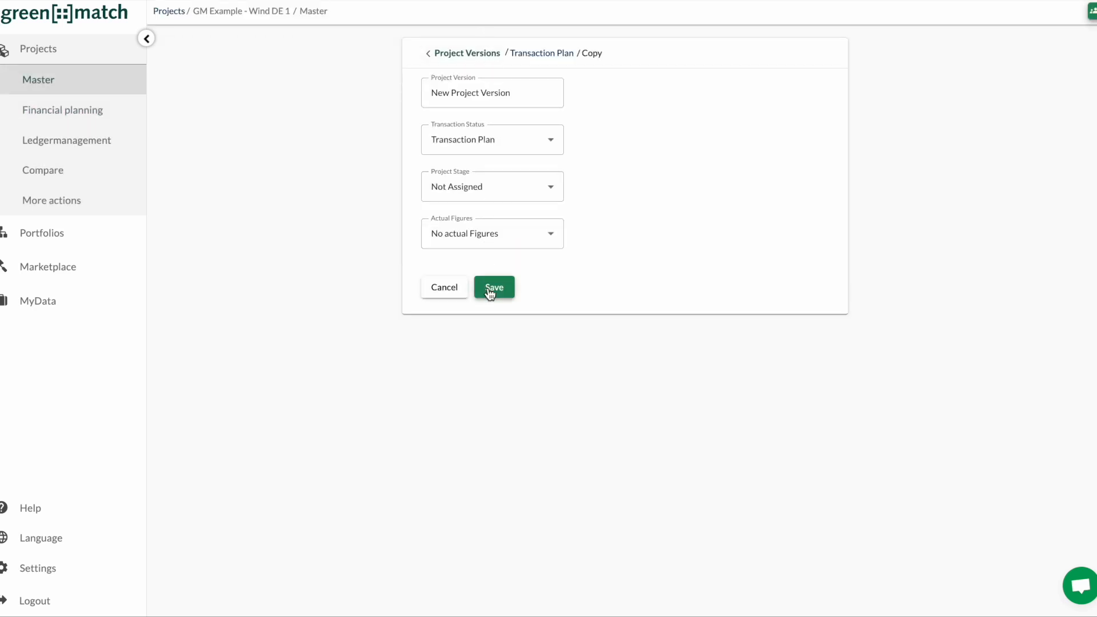
Step: Review the management summary of the project version comparison, from the IRR and profit & loss differences to the adjusted free cashflow
click(126, 175)
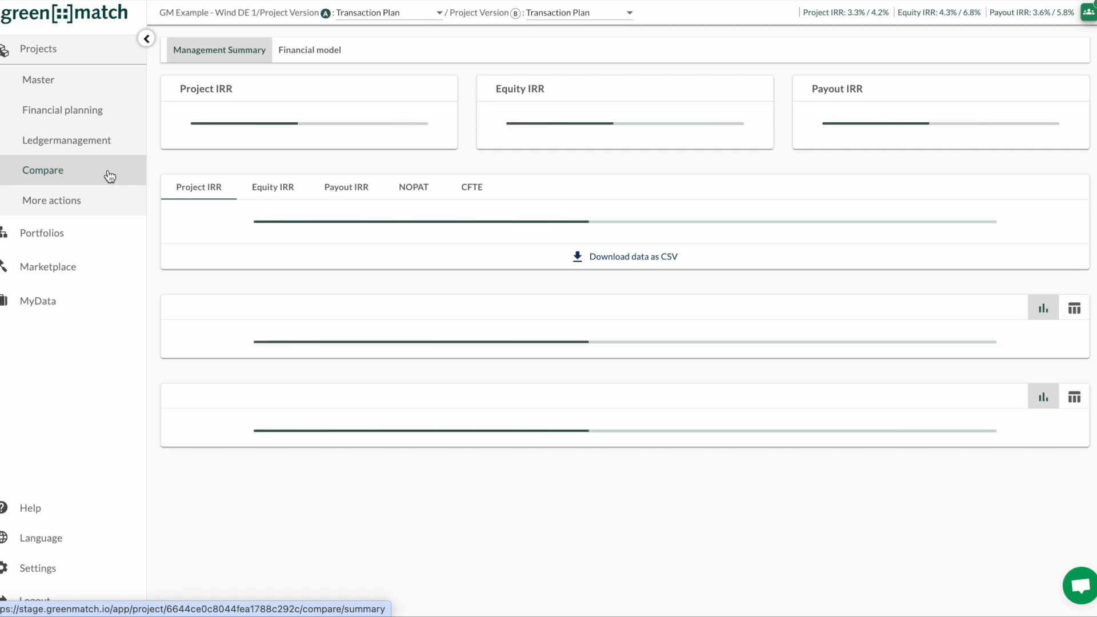
scroll(587, 134, down, 3)
scroll(587, 131, down, 9)
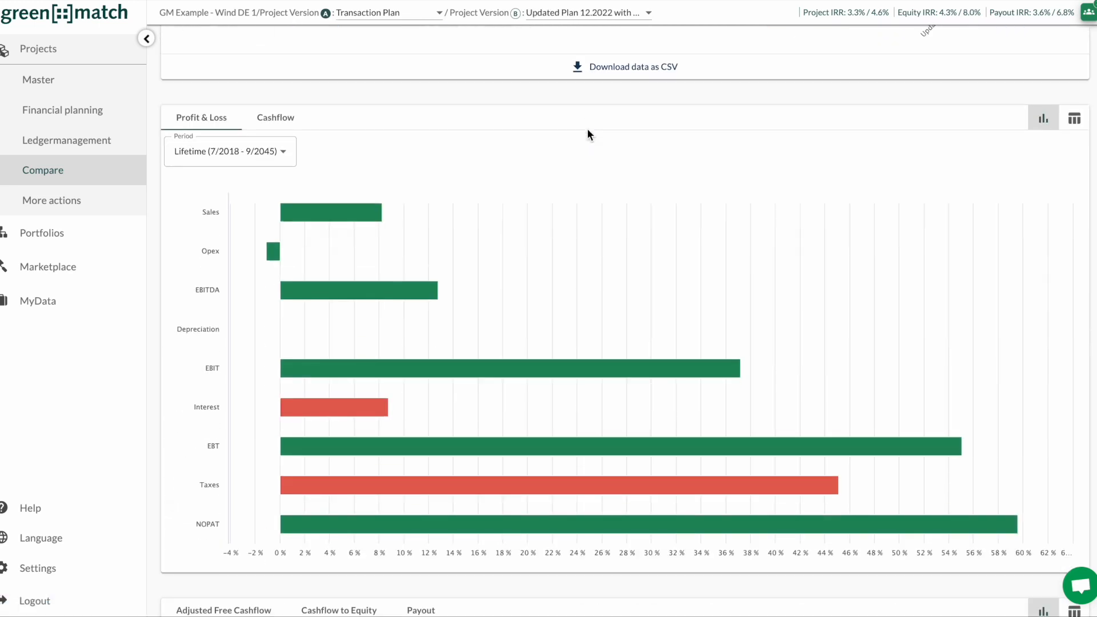
scroll(588, 134, down, 2)
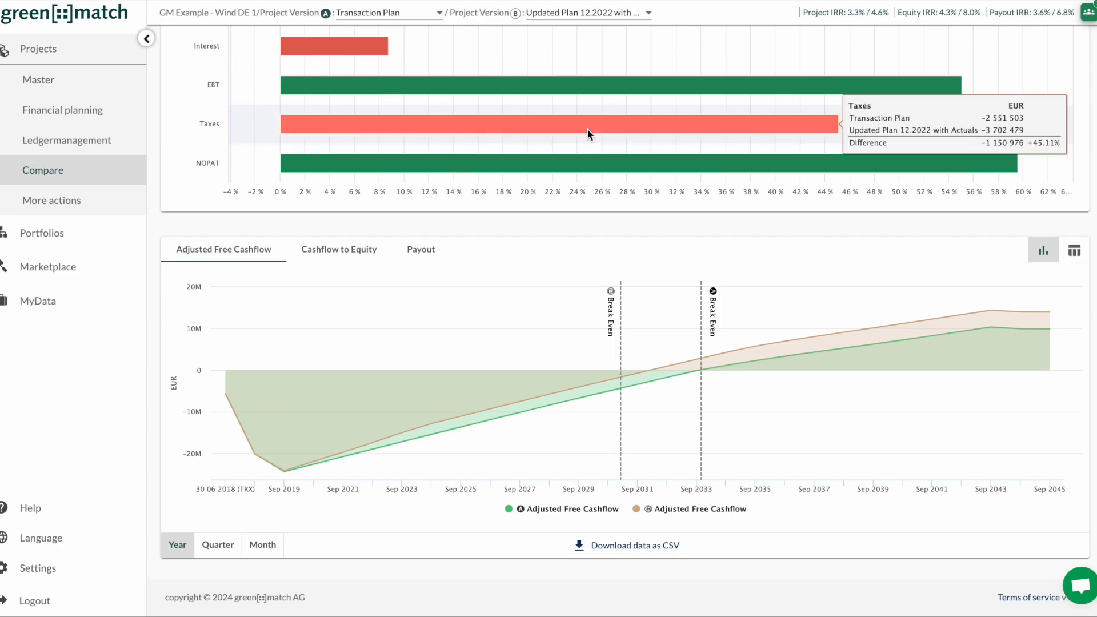